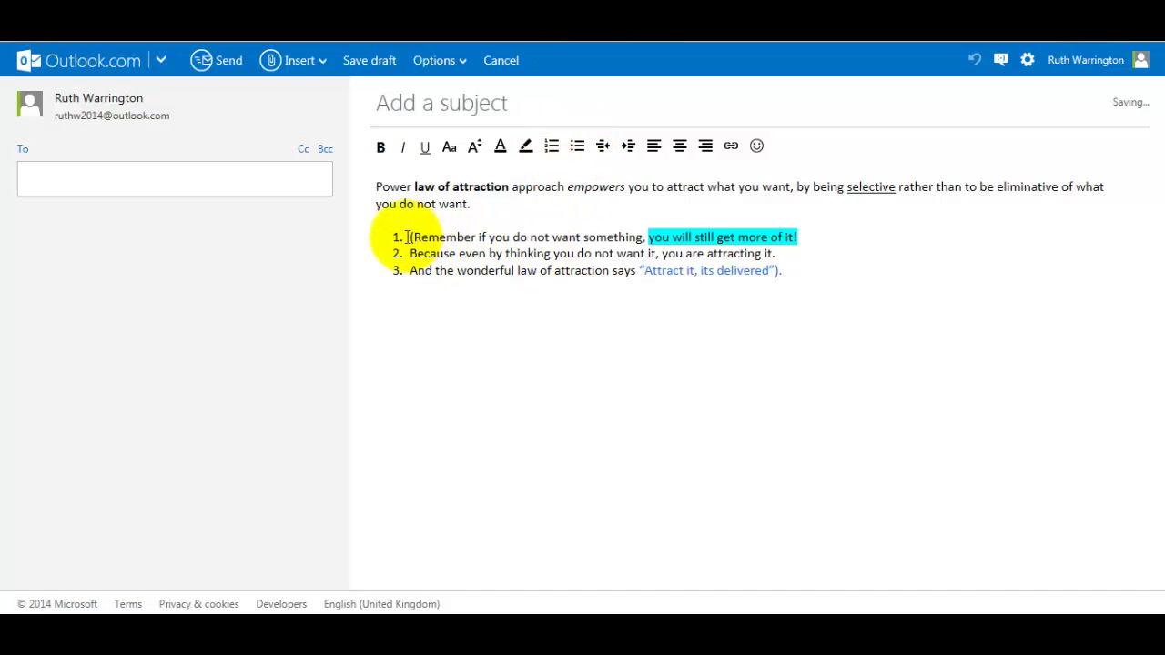
- Change the three list items from numbers to bullets, then indent the opening paragraph one level
drag(411, 238, 807, 273)
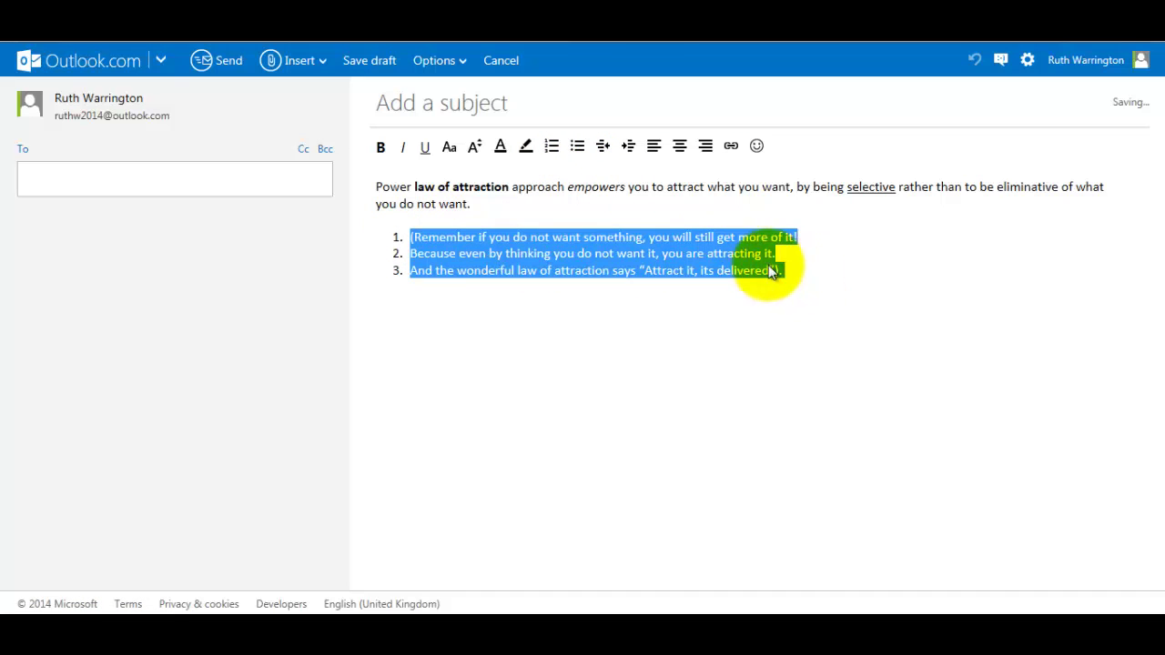
click(581, 147)
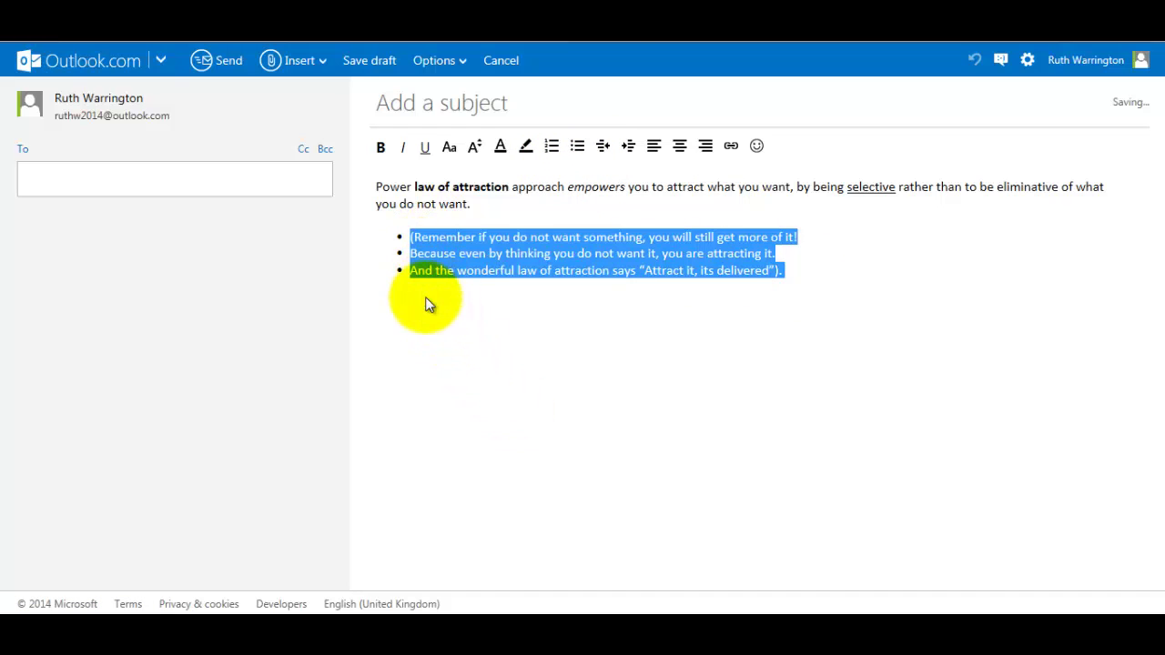
click(612, 296)
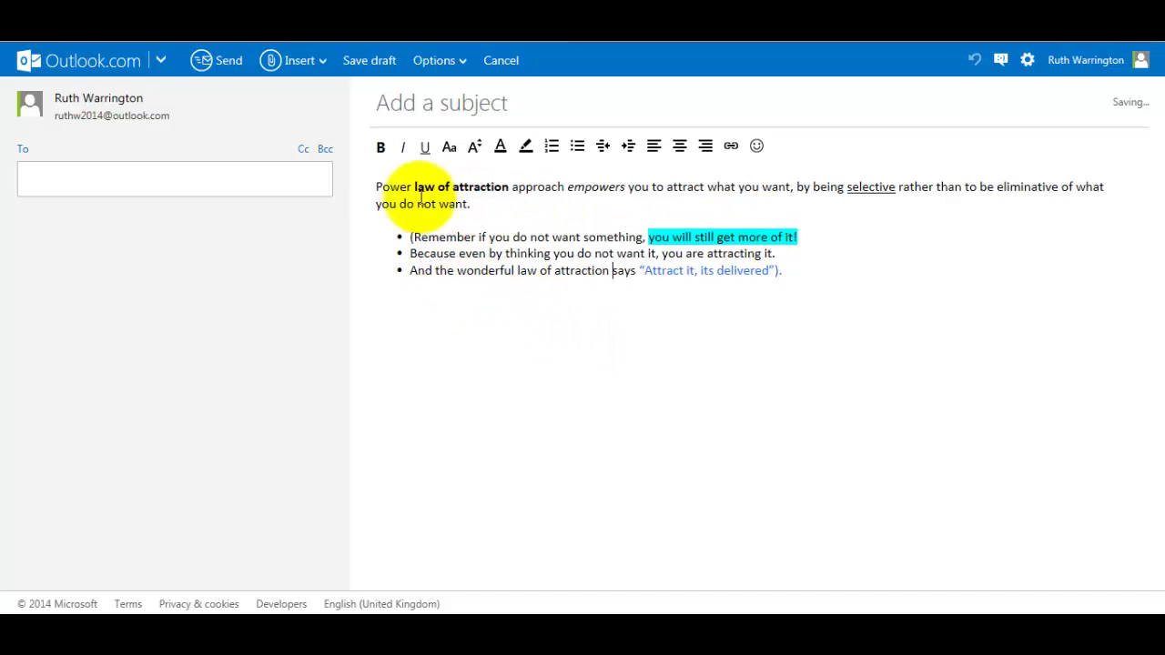
drag(376, 188, 499, 203)
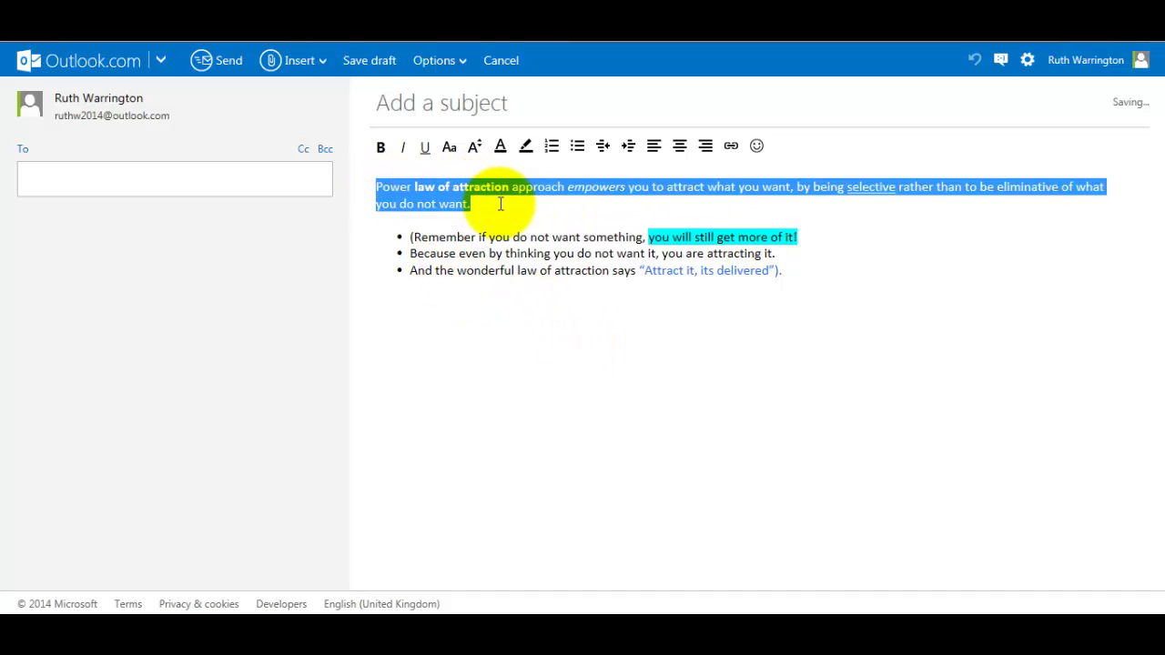
click(630, 152)
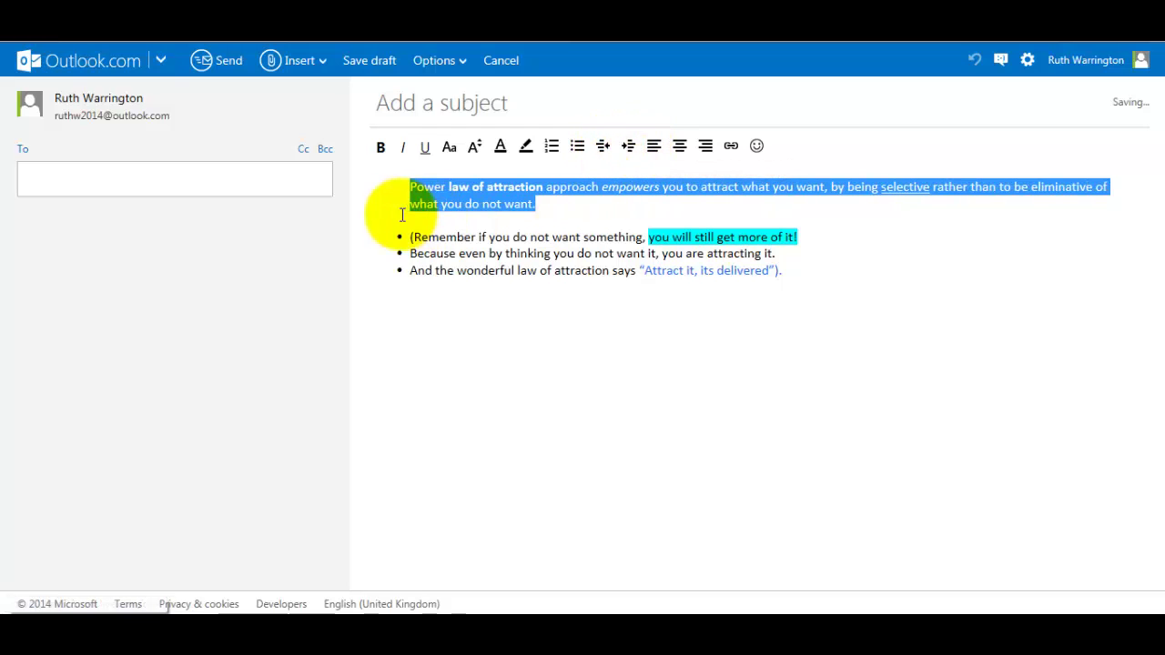
- Remove the opening paragraph's indent, try centre and right alignment, then left-align it
click(603, 153)
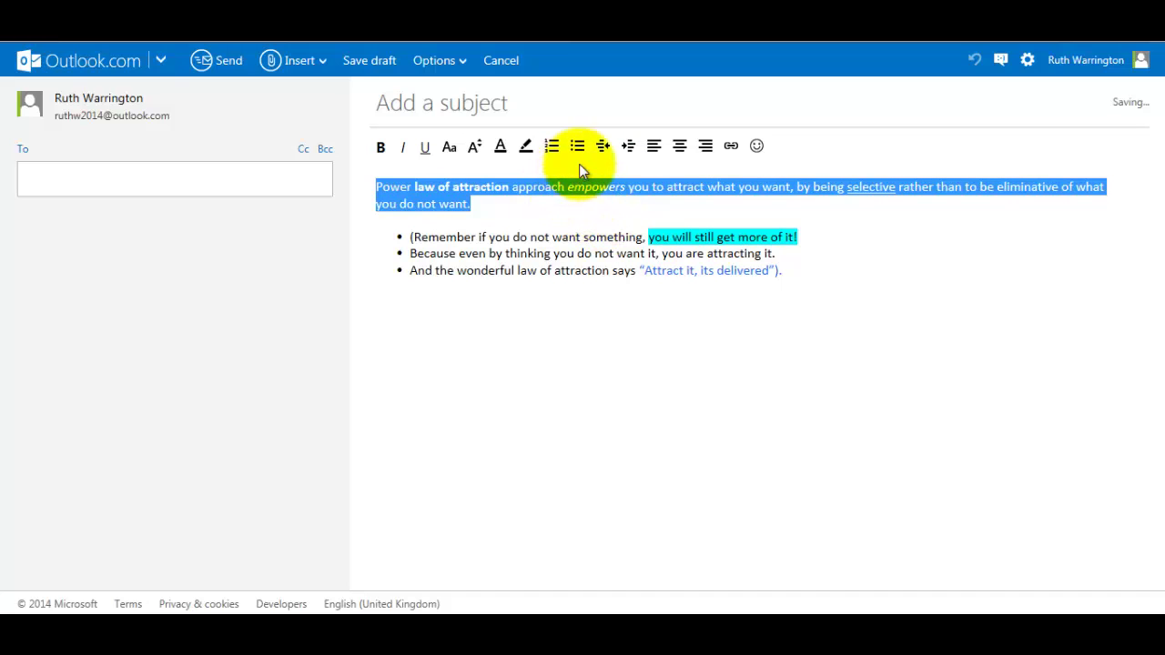
click(686, 155)
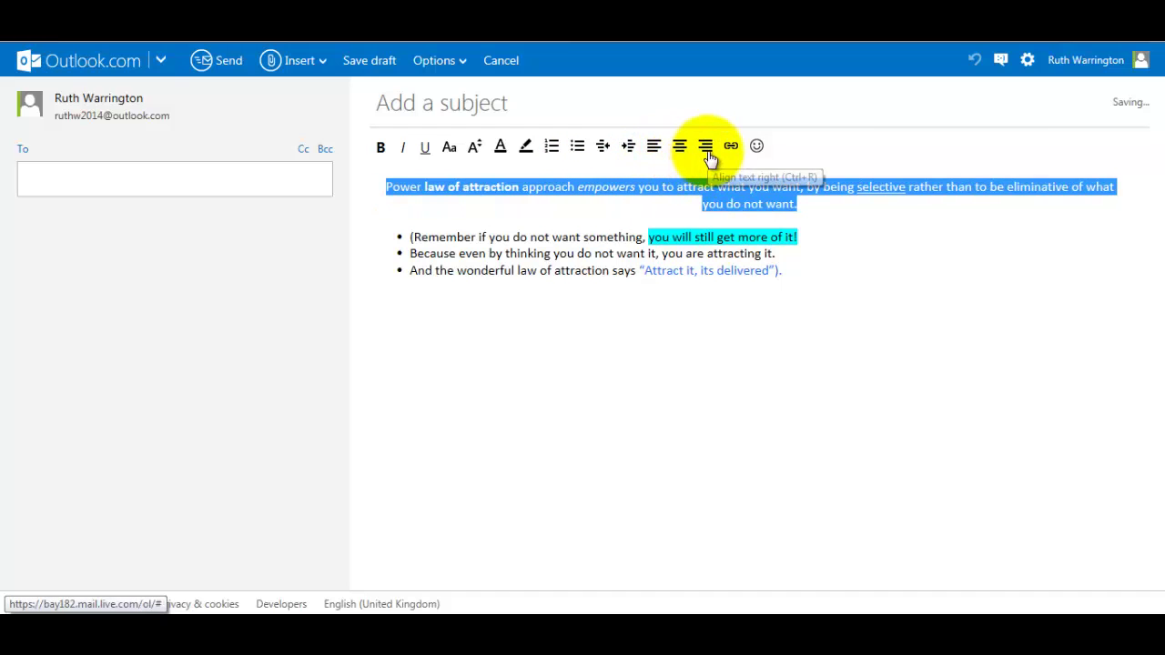
click(706, 153)
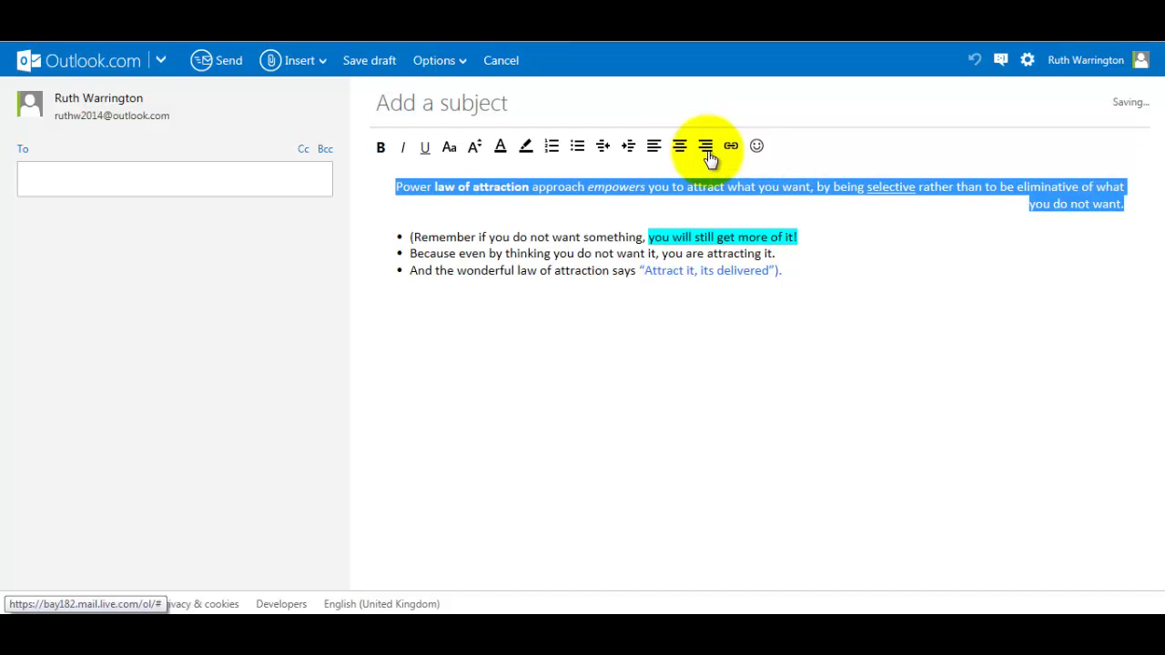
click(653, 153)
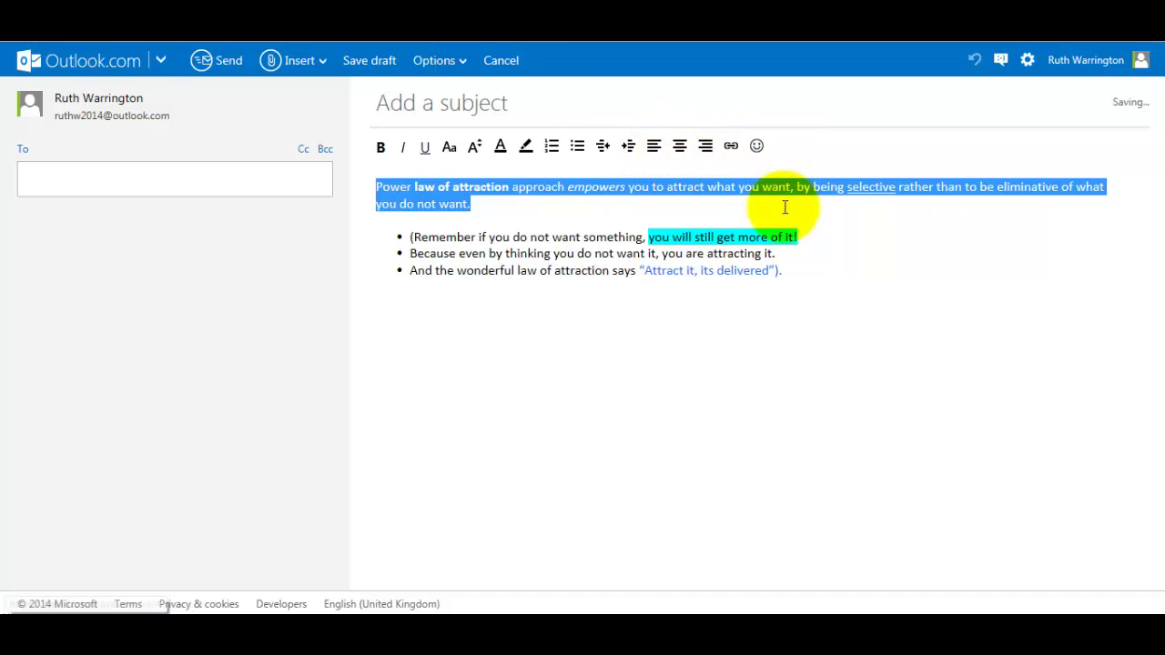
- Type the line 'youtube channel' below the last bullet, correcting typos
click(786, 274)
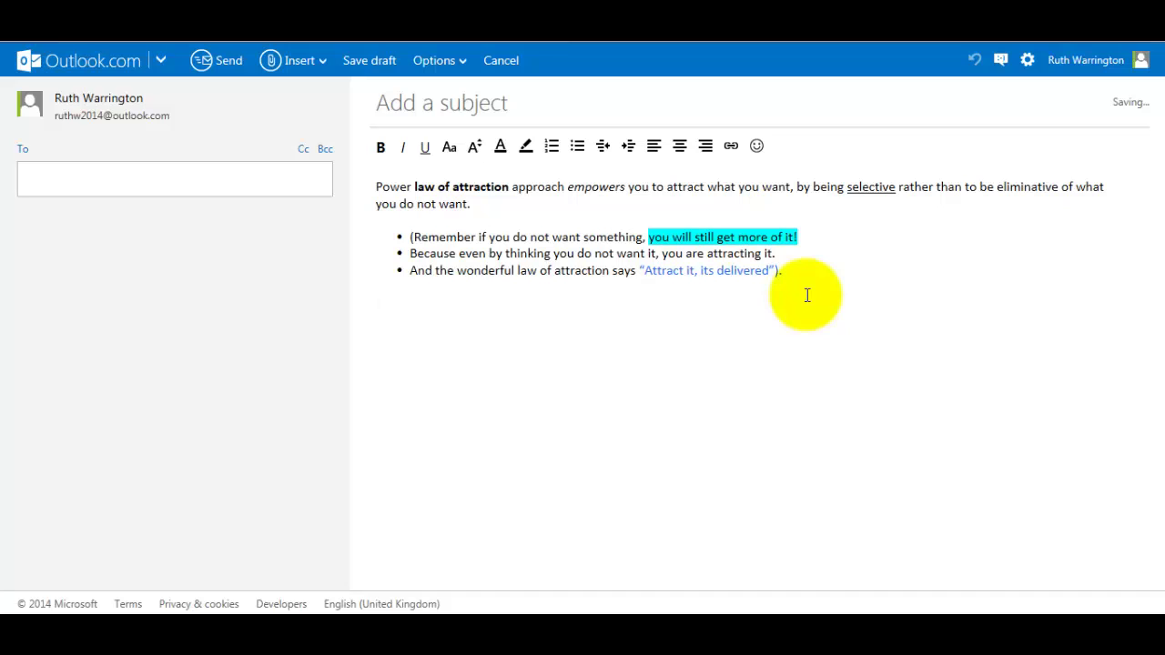
text(youtube chanee)
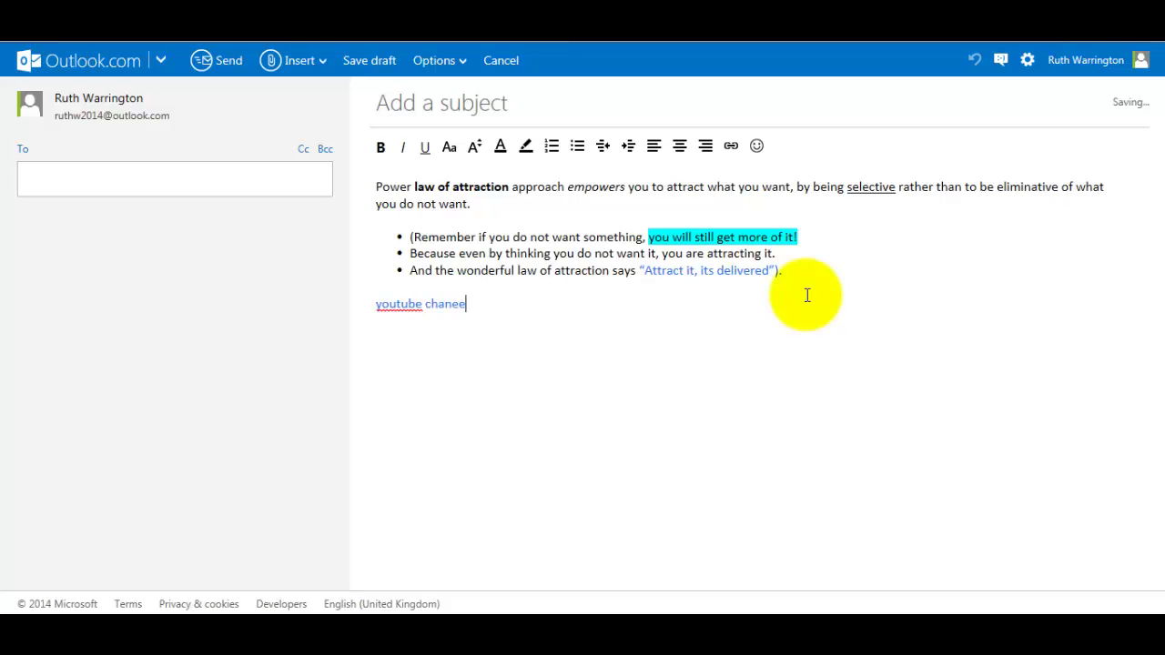
key(BackSpace)
key(BackSpace)
text(nel)
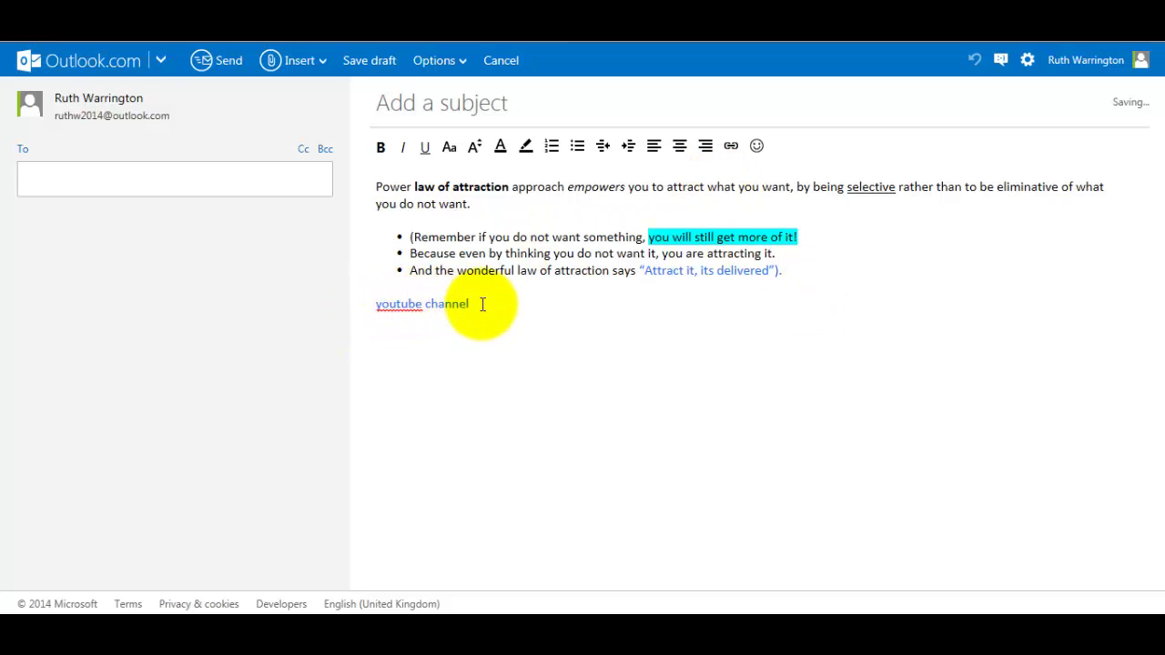
drag(474, 304, 387, 304)
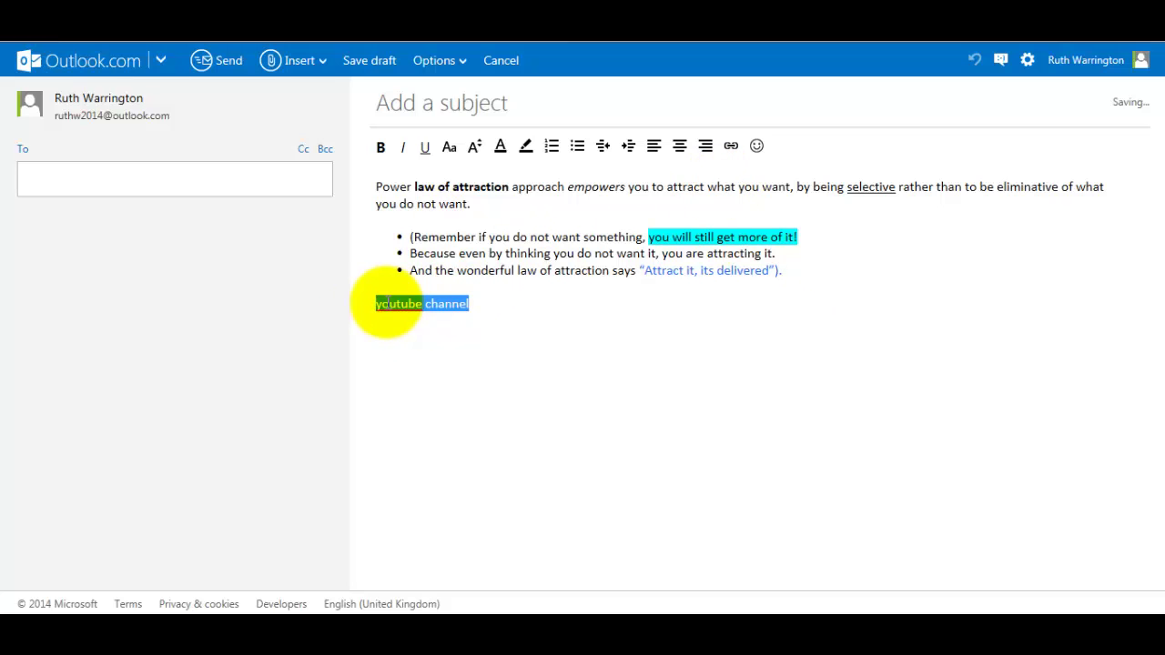
click(732, 147)
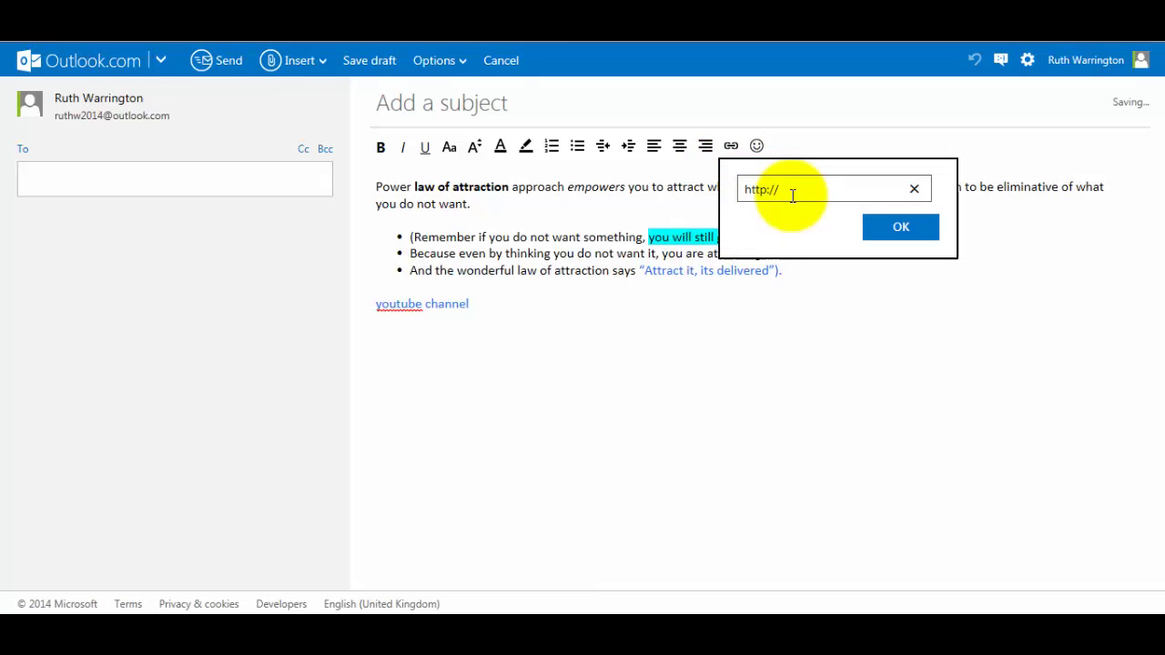
text(ww.youtube.com)
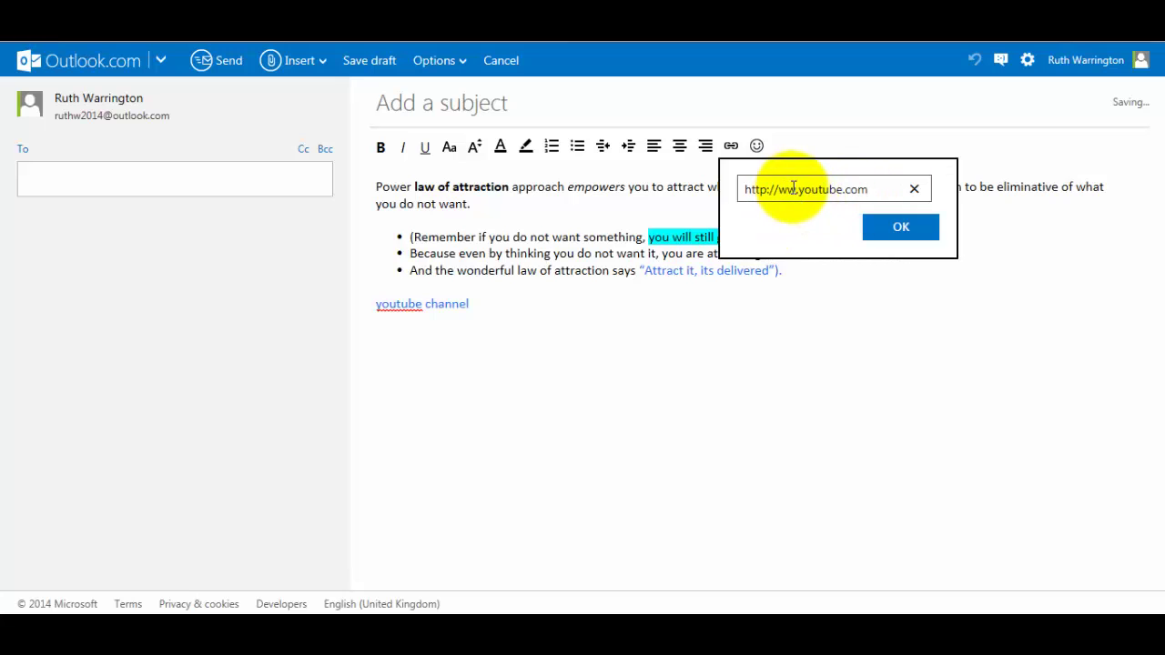
click(793, 188)
text(w)
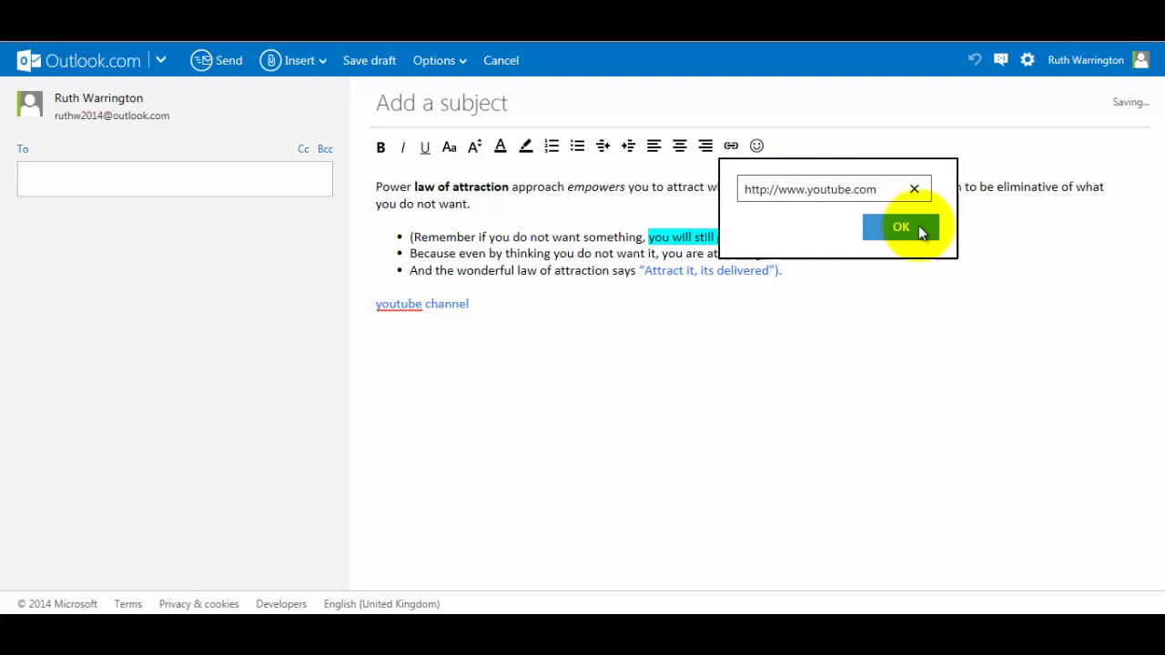
click(918, 227)
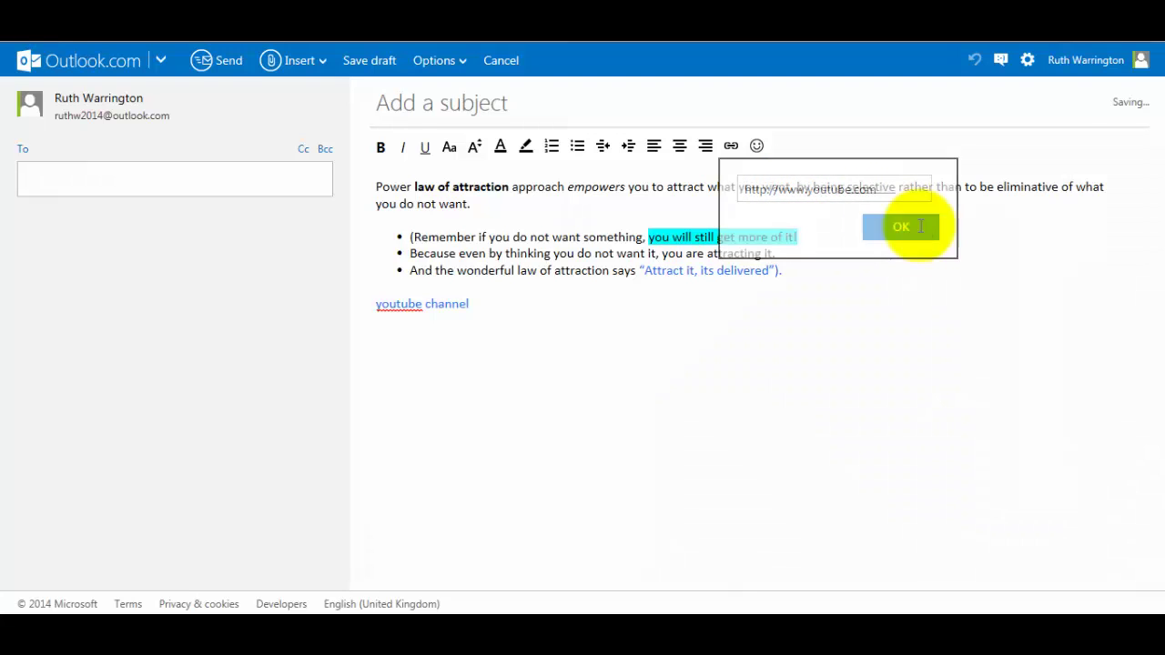
click(481, 347)
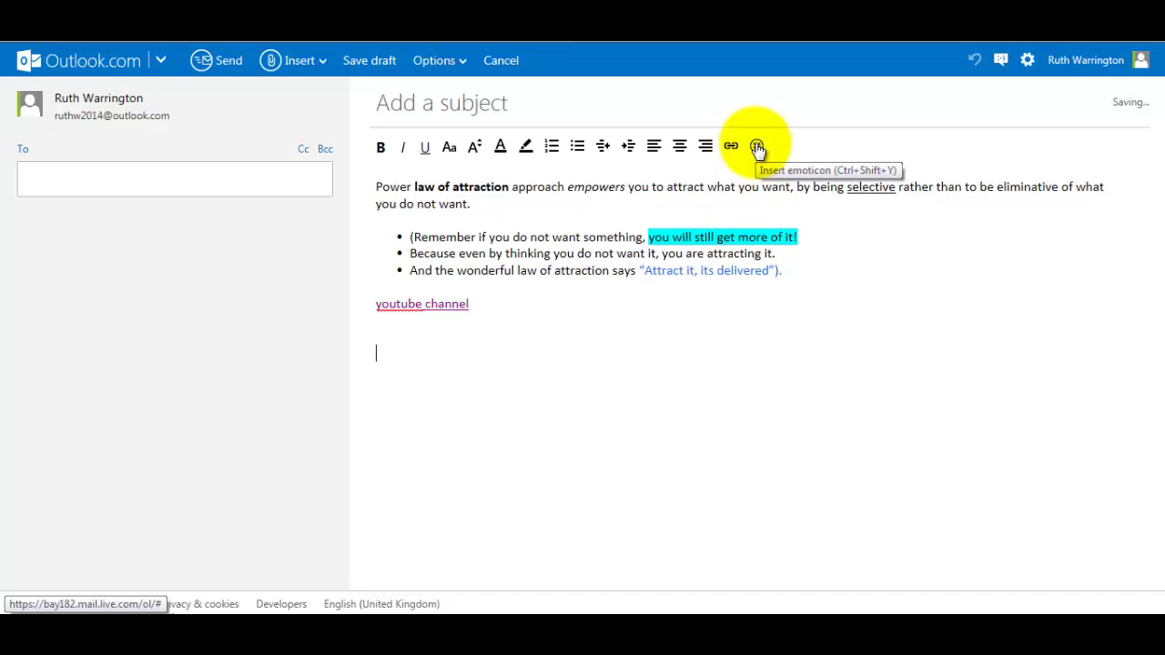
- Insert grinning, sweat-laughing, devil, tears-of-joy, unamused, tongue-out, frowning and no-mouth faces from People and faces
click(758, 147)
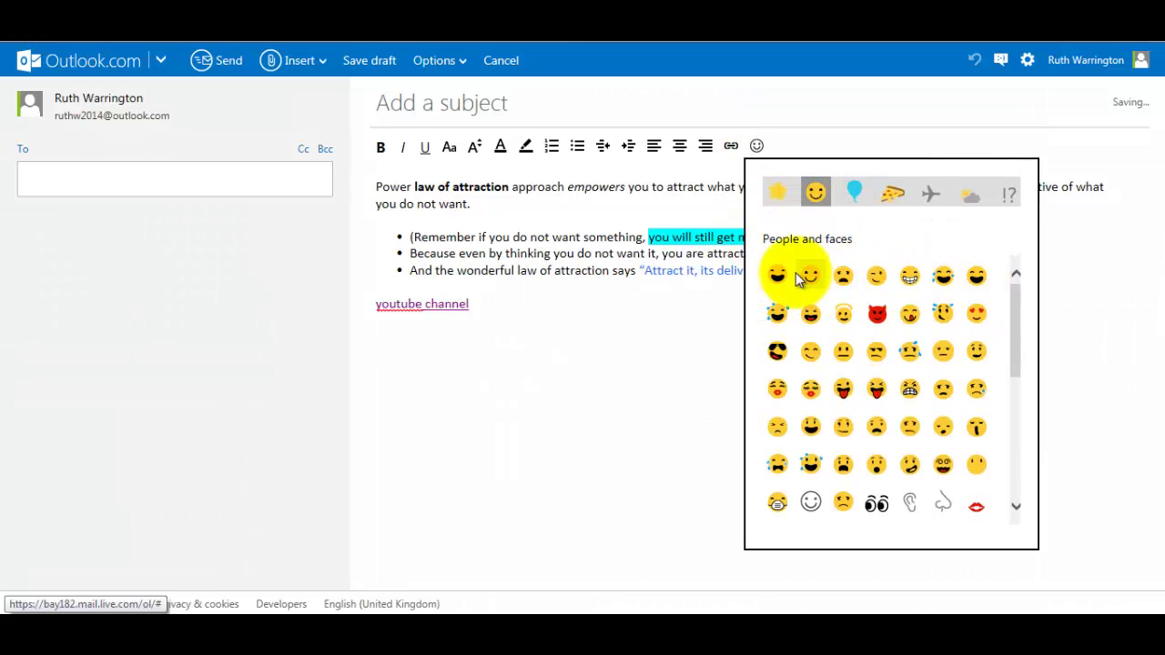
click(777, 194)
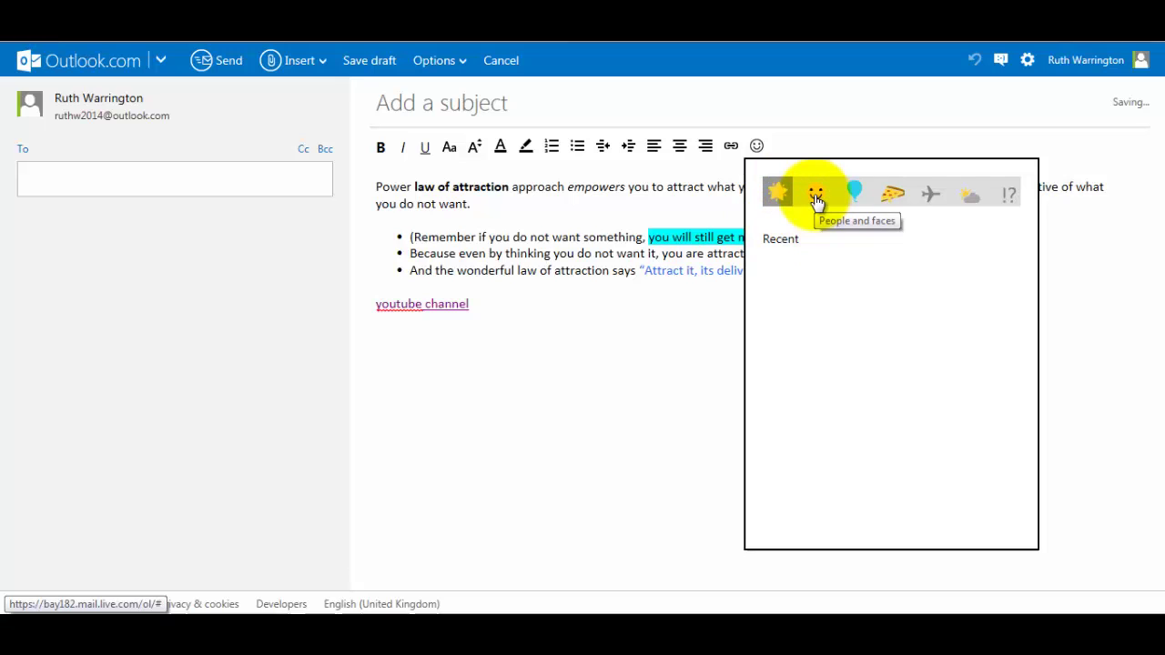
click(816, 196)
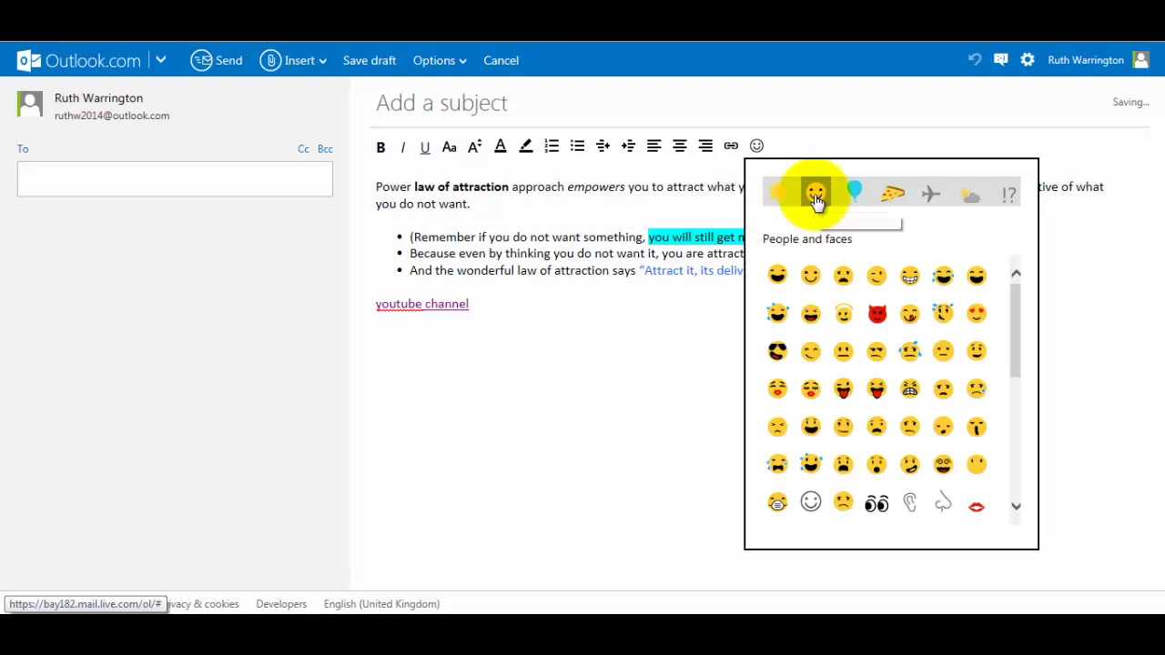
click(777, 276)
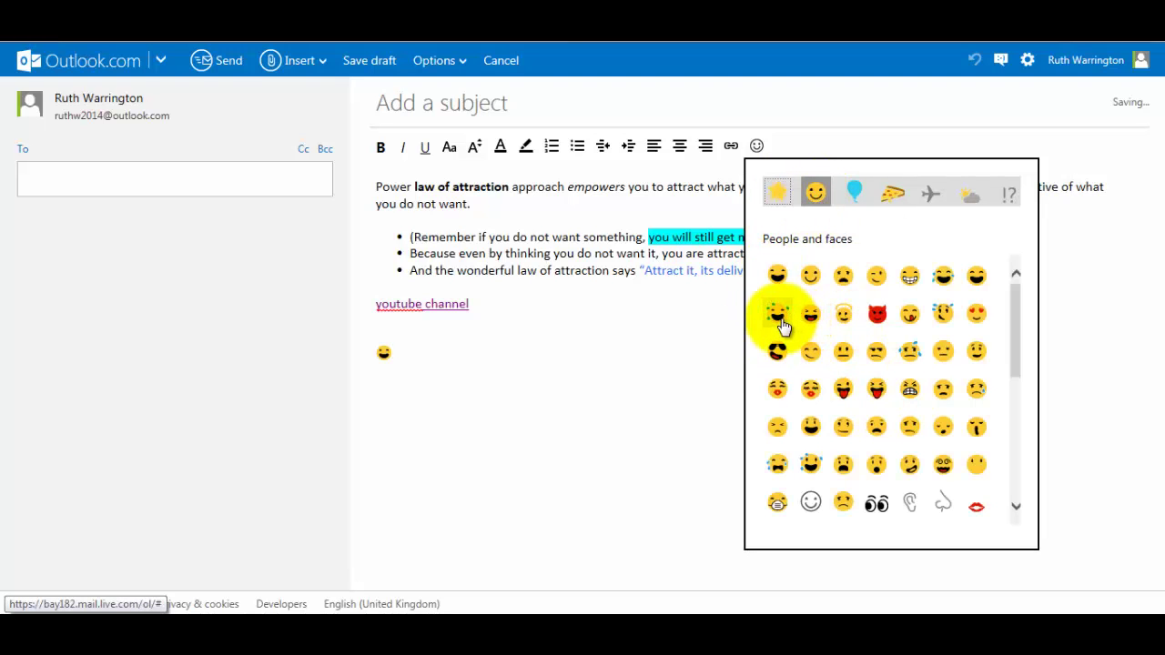
click(776, 313)
click(877, 315)
click(944, 278)
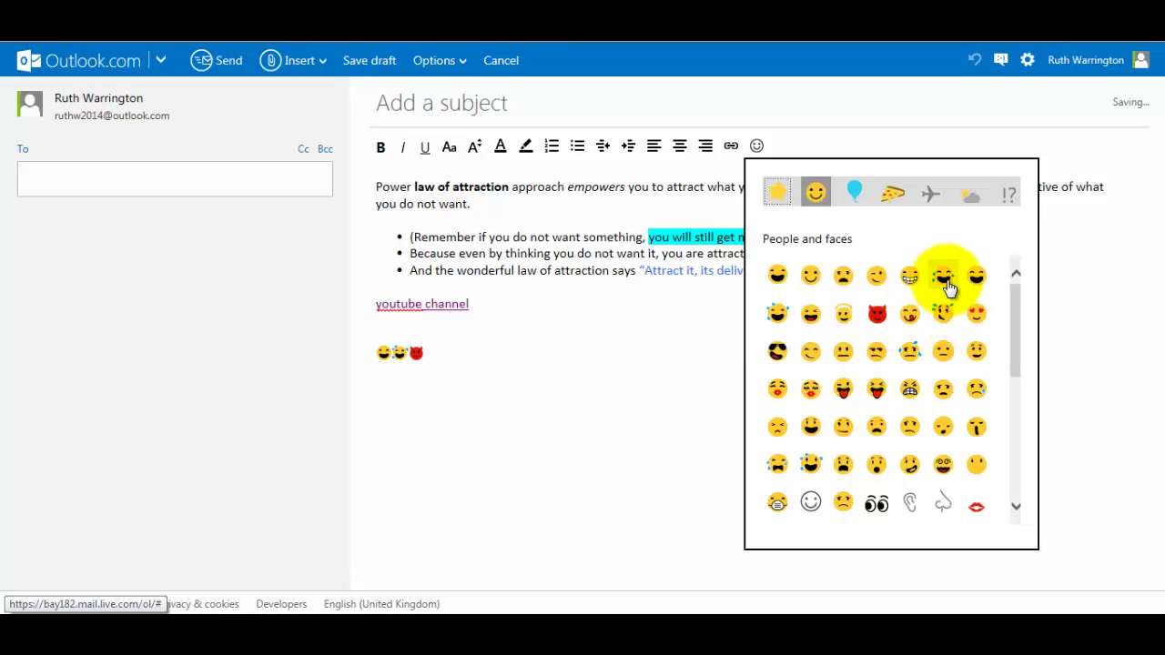
click(876, 353)
click(877, 392)
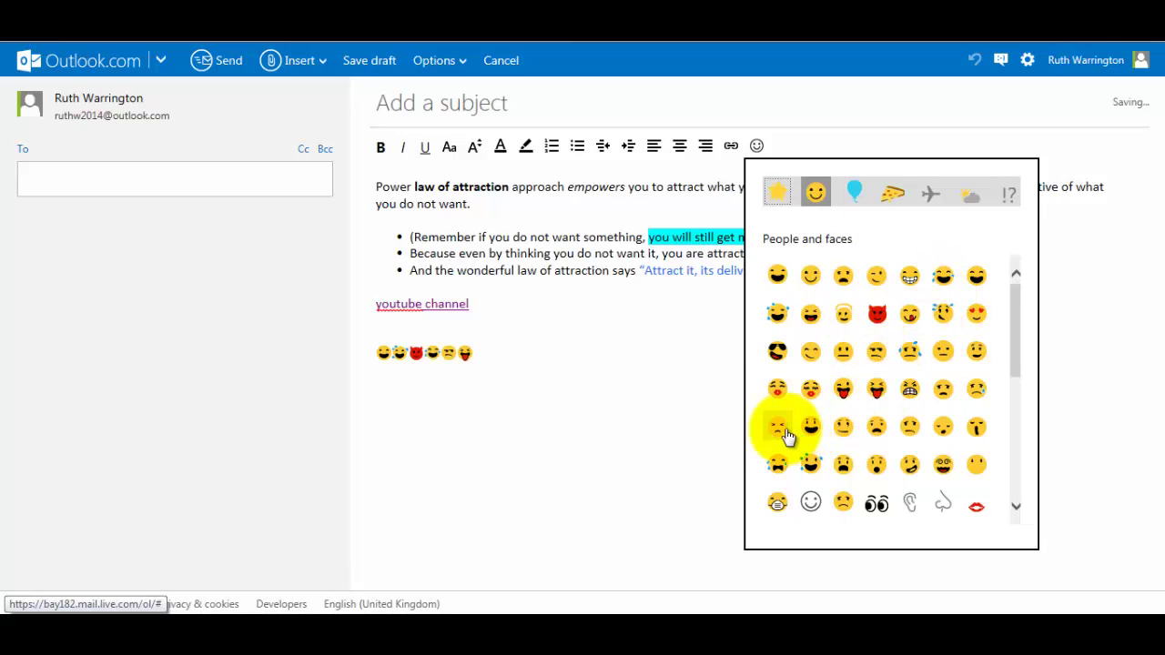
click(778, 428)
click(911, 464)
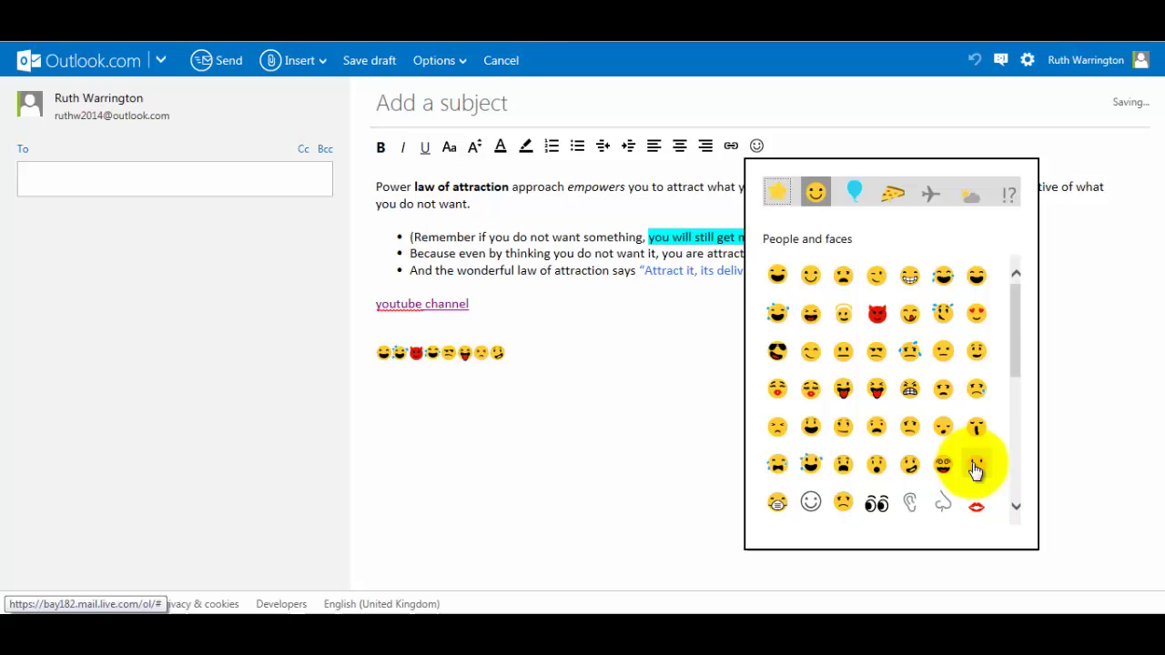
click(975, 464)
- Add lips, two person emoji, a red heart, a grey person and a police officer
drag(1013, 349, 1035, 429)
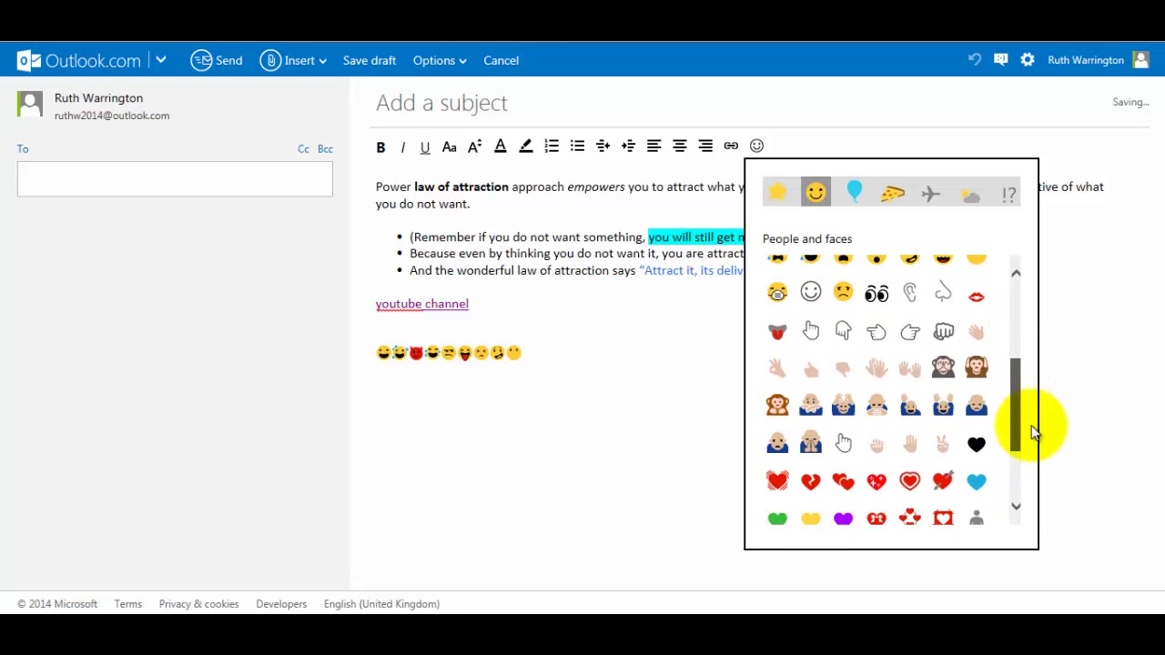
click(976, 297)
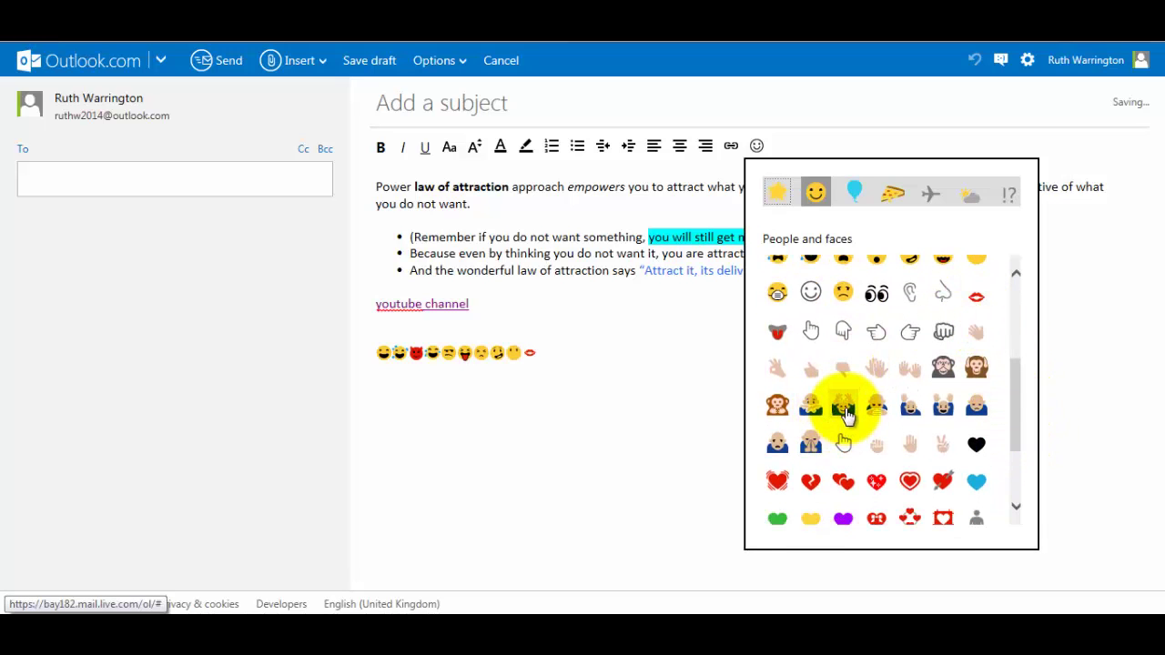
click(843, 405)
click(811, 444)
click(778, 482)
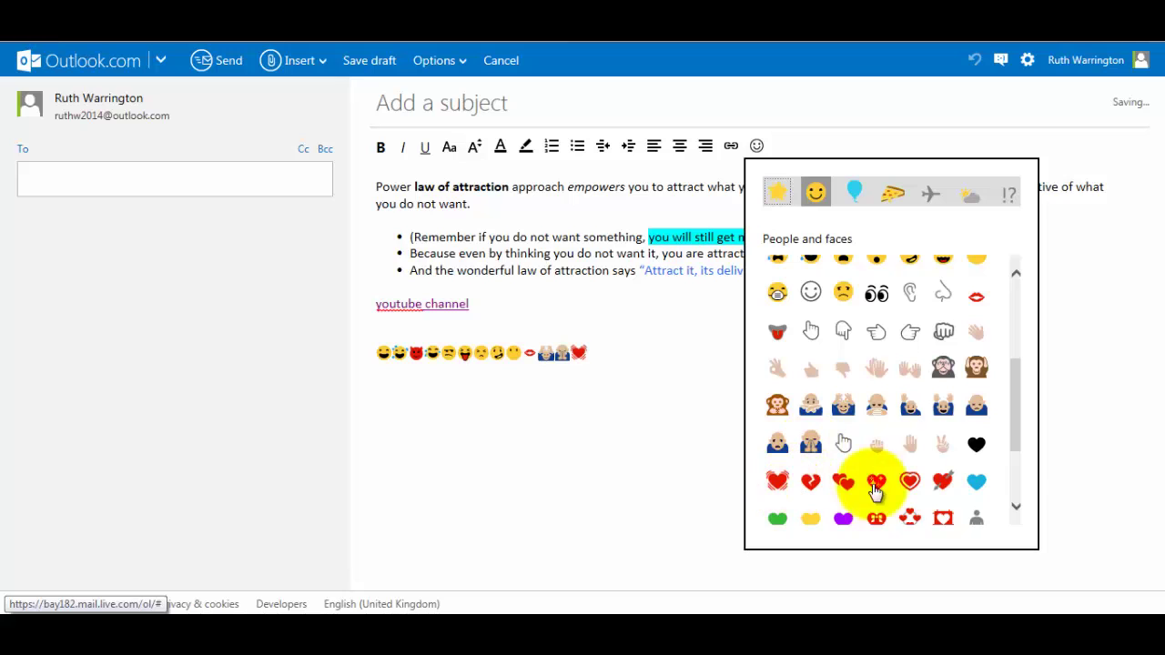
drag(1017, 411, 993, 447)
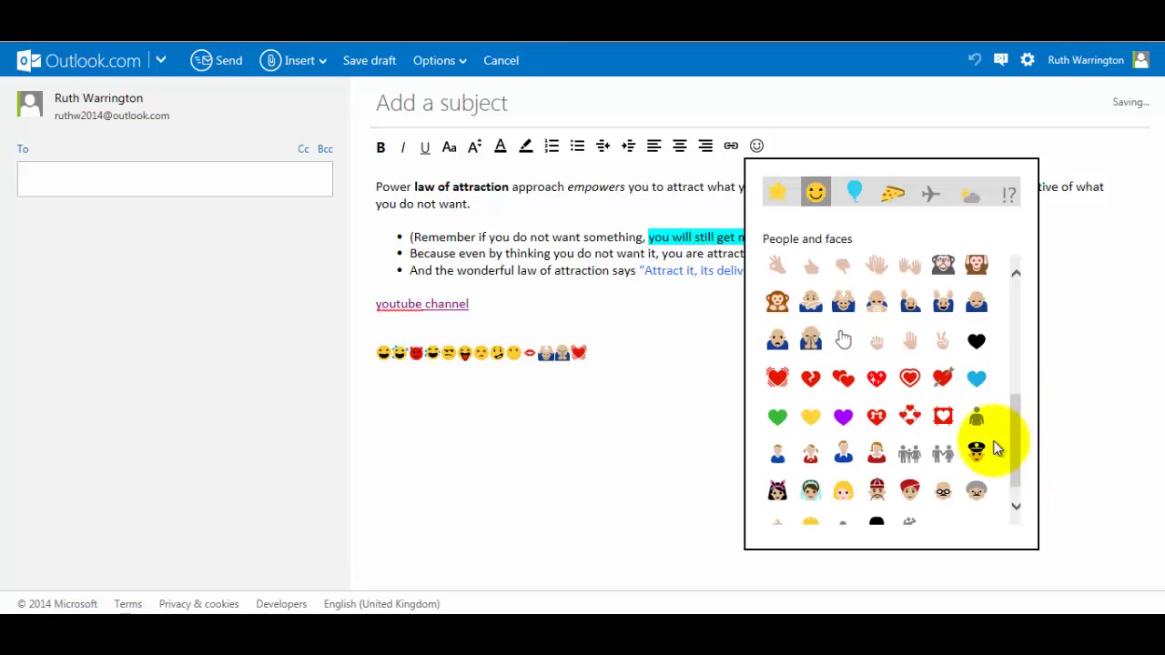
click(977, 421)
click(975, 449)
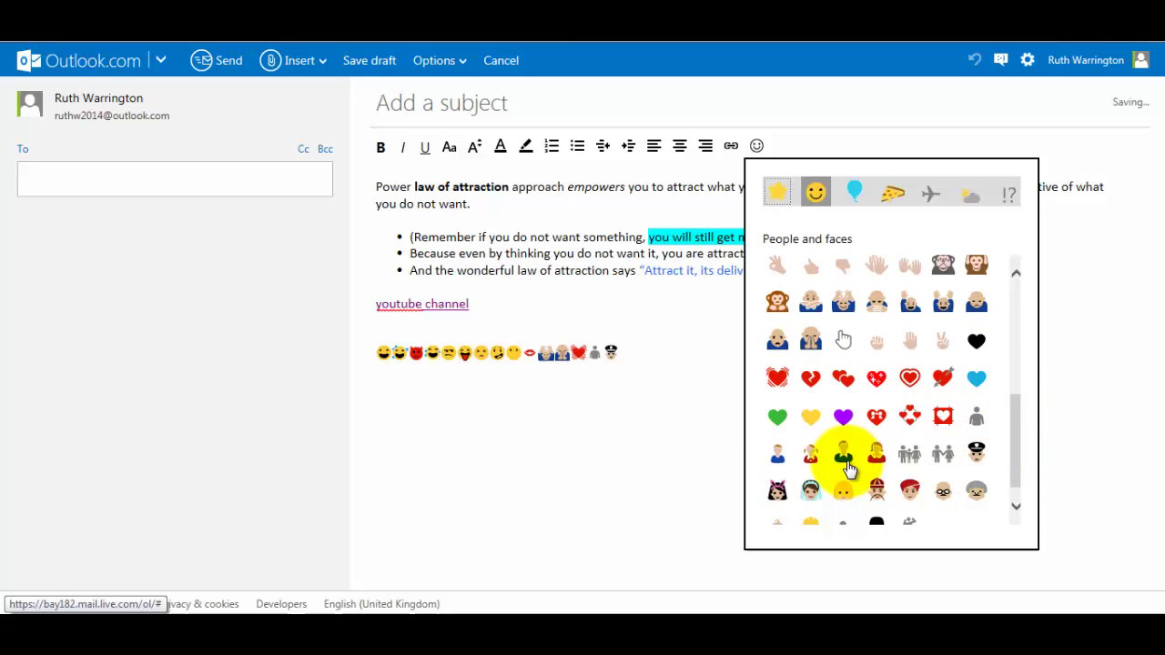
drag(1017, 425, 1010, 312)
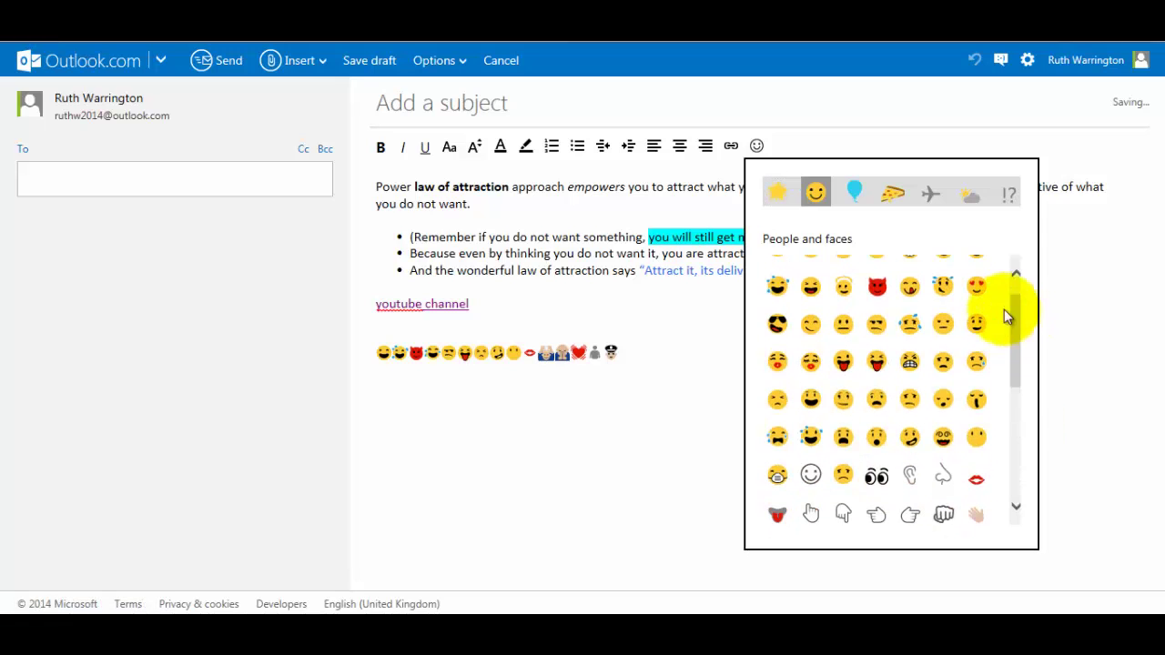
- Add a pumpkin from Activities and fries from Food and things
click(858, 193)
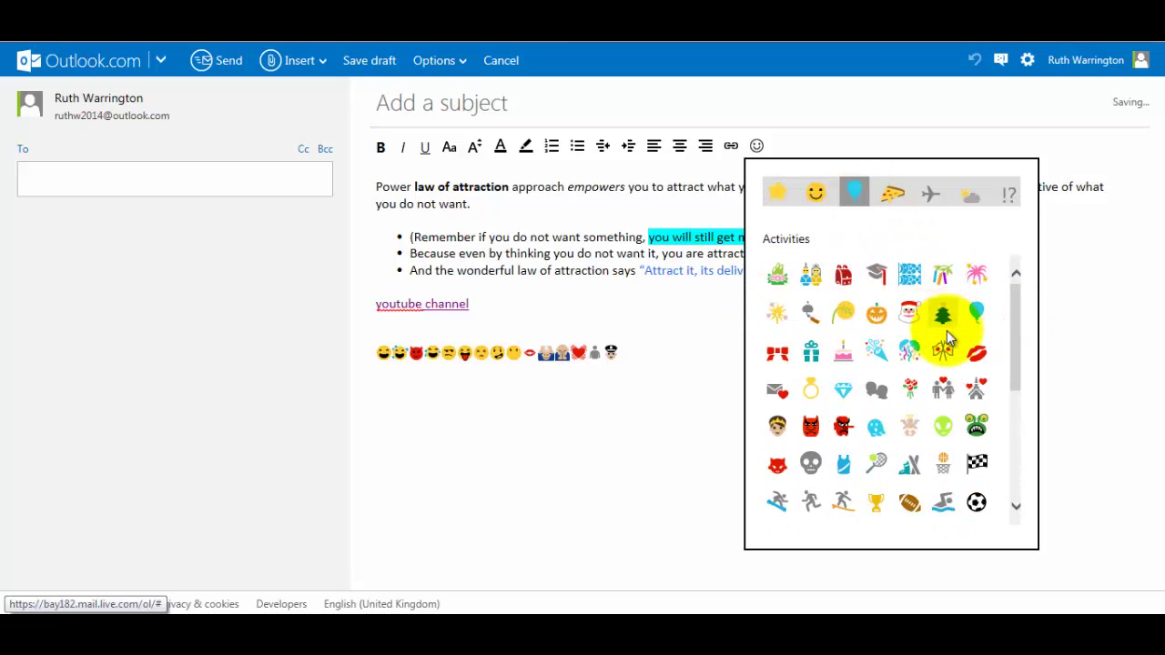
click(879, 320)
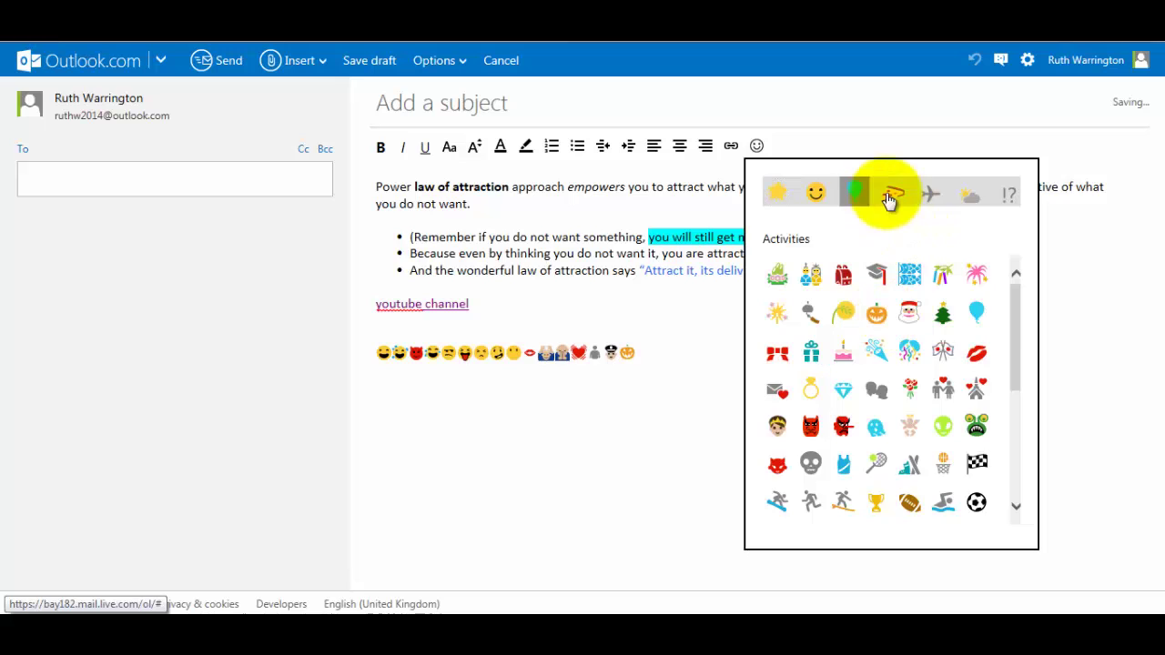
click(892, 194)
click(911, 318)
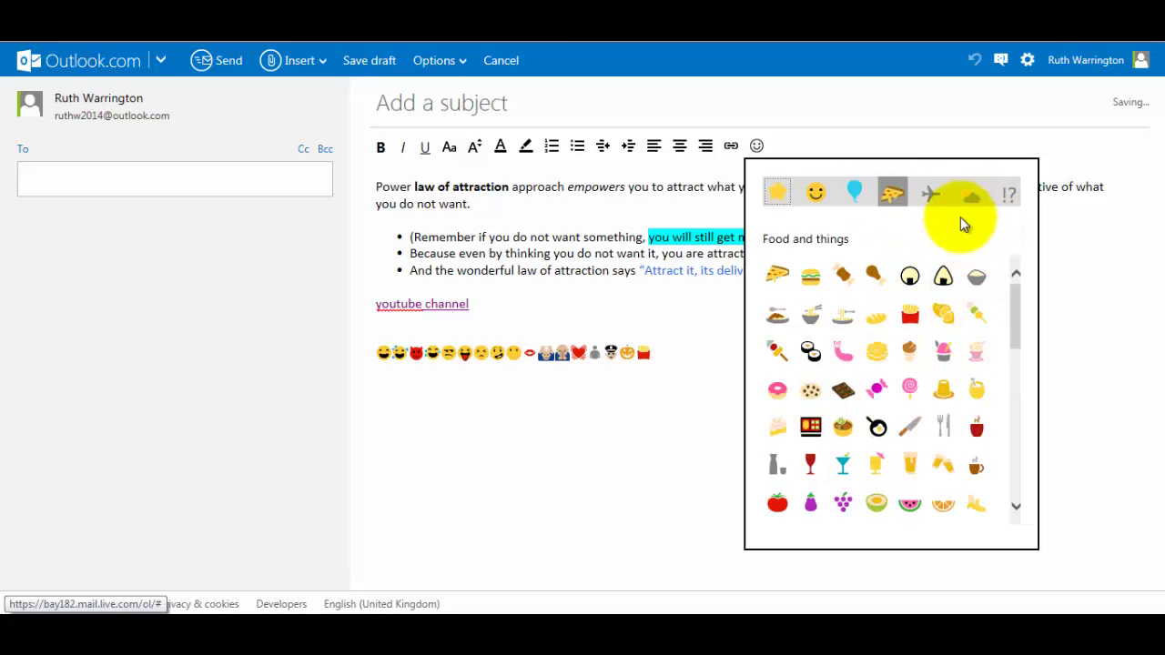
- Add a restroom sign and blue toilet from Travel, then a yellow half-moon and horse from Nature
click(933, 197)
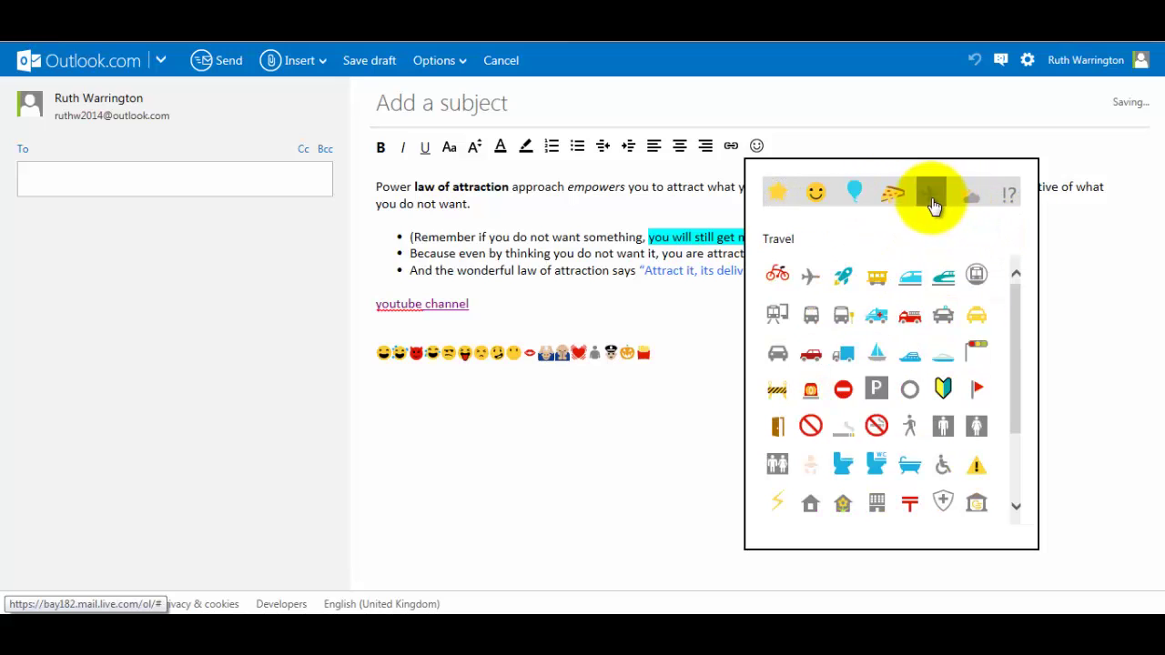
click(942, 426)
click(856, 461)
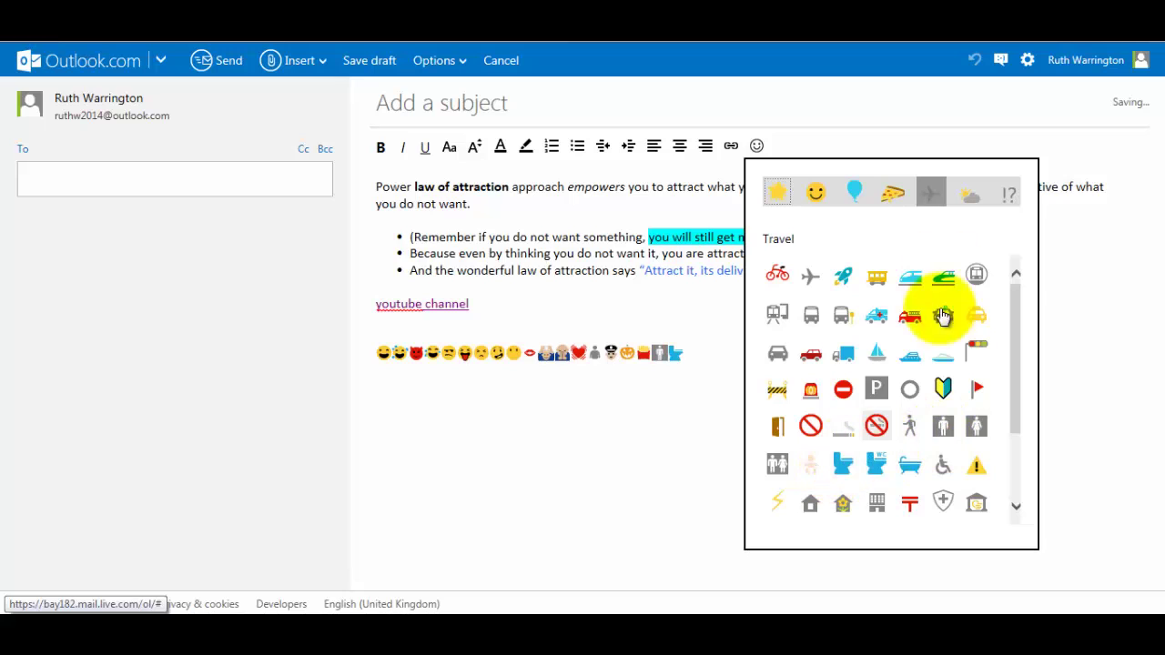
click(971, 195)
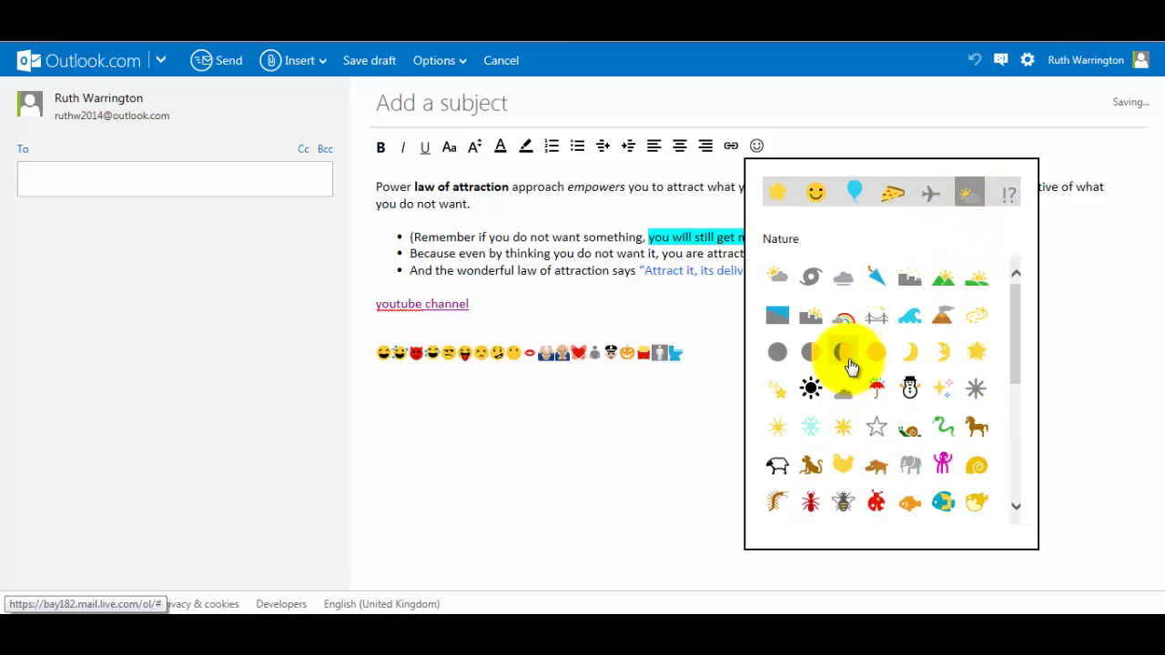
click(843, 353)
click(975, 426)
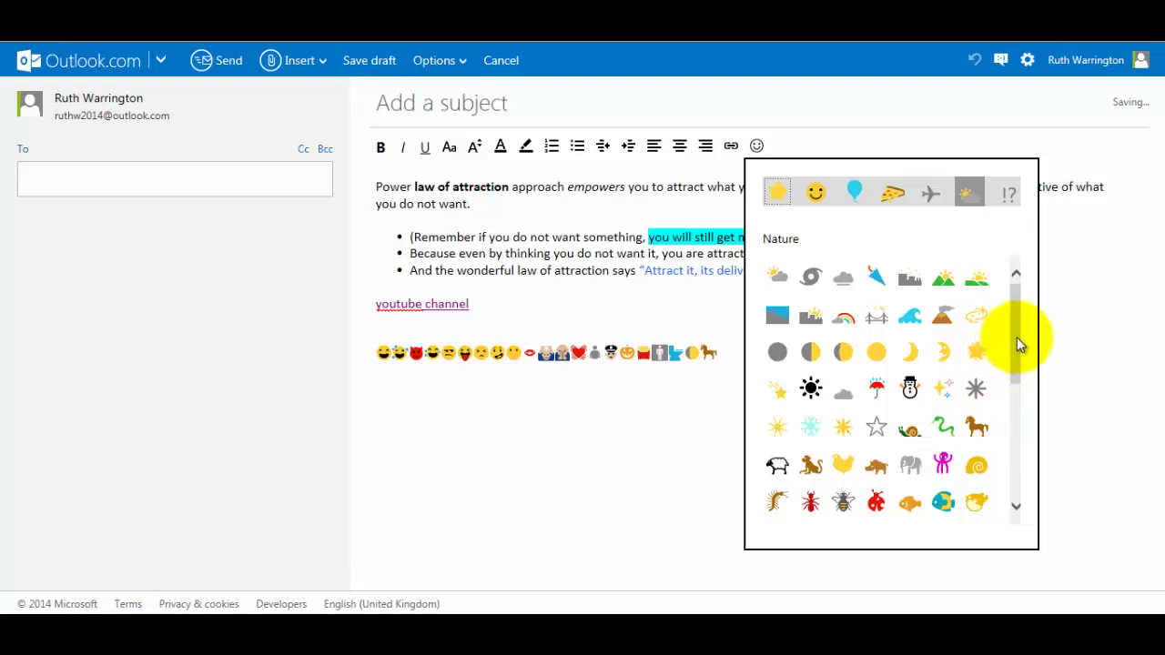
drag(1016, 337, 1020, 281)
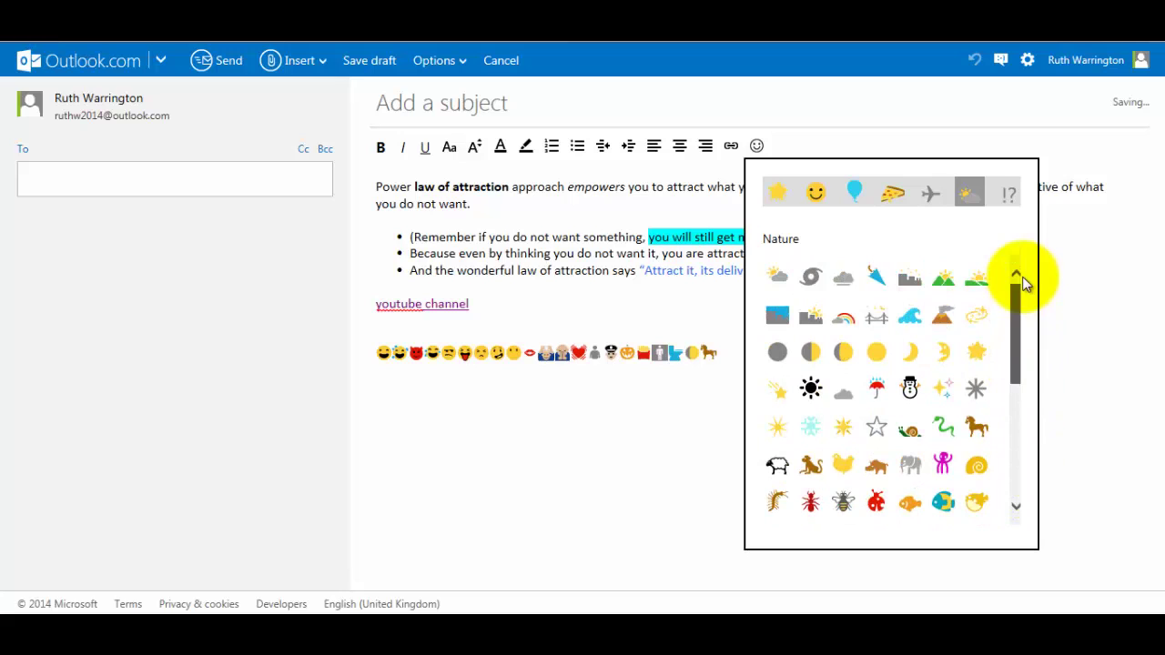
- Switch the picker to Recent emojis, then dismiss it by clicking the message body
click(779, 193)
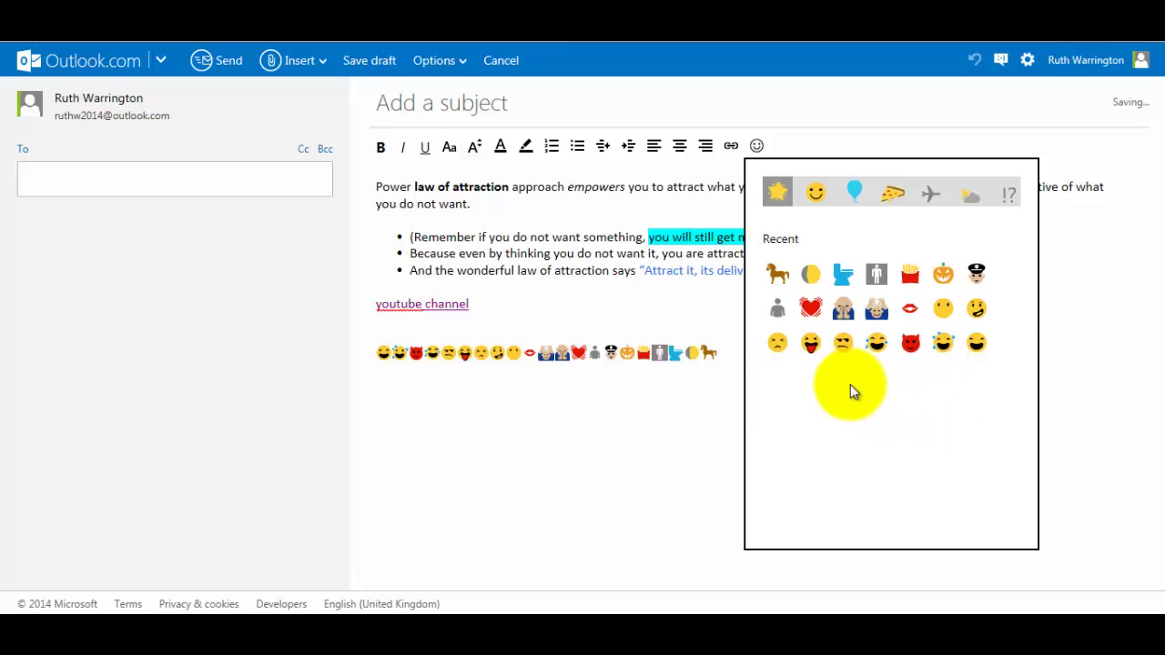
click(680, 410)
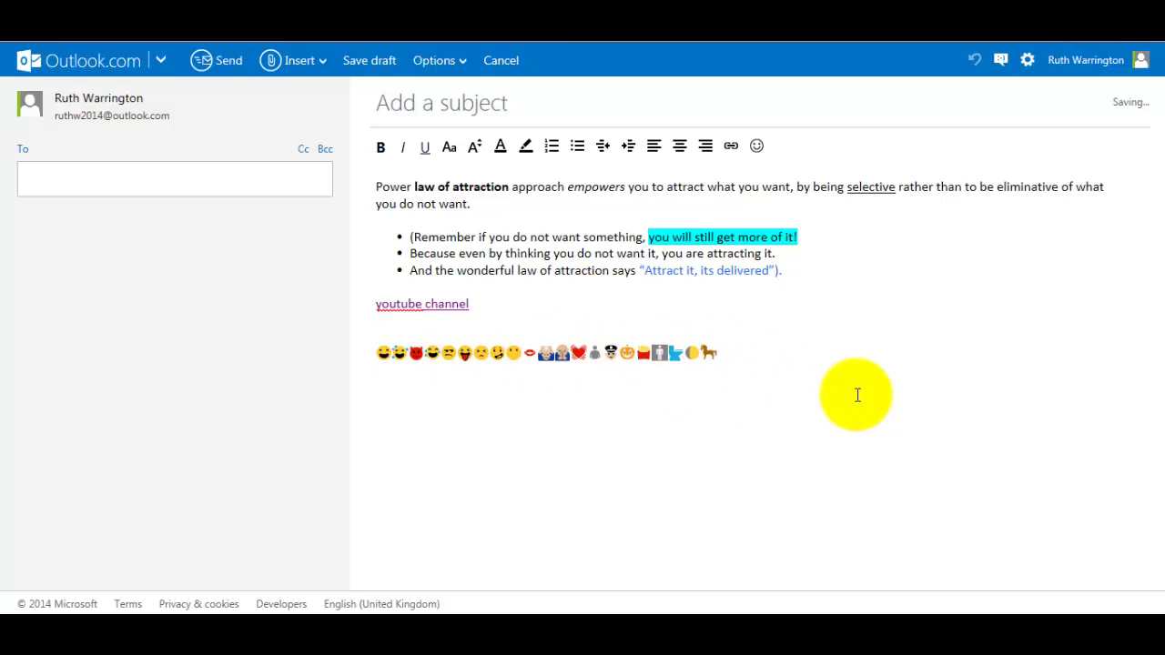
- On a new line below the emoji row, insert smile, smirk and grin faces
click(856, 392)
click(757, 146)
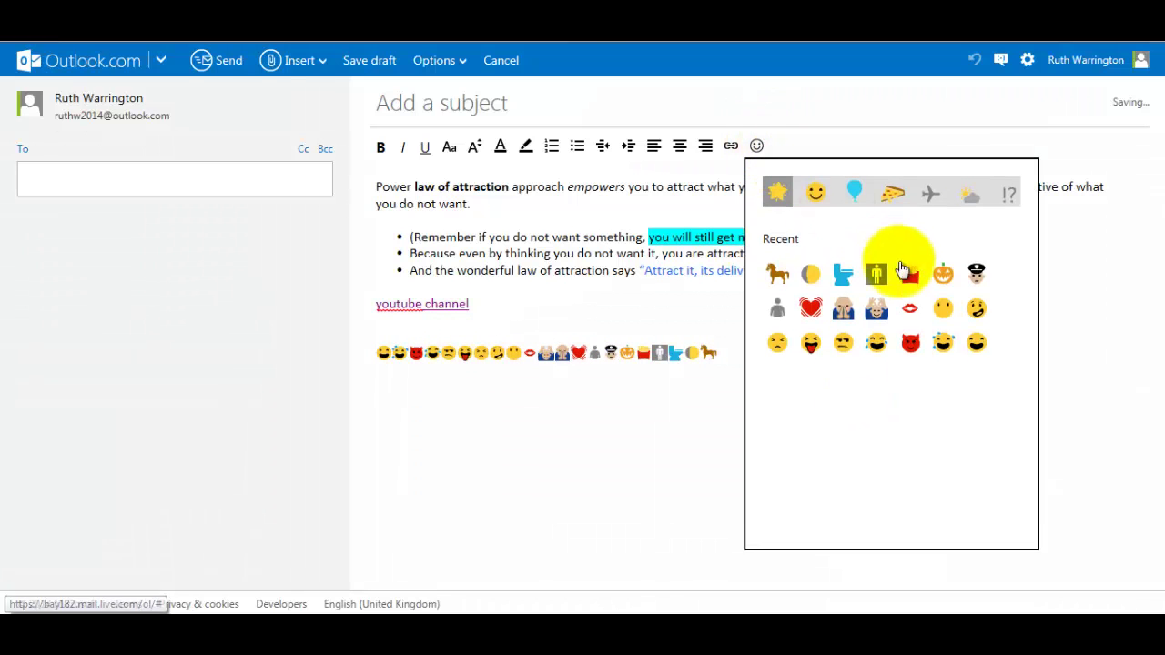
click(815, 192)
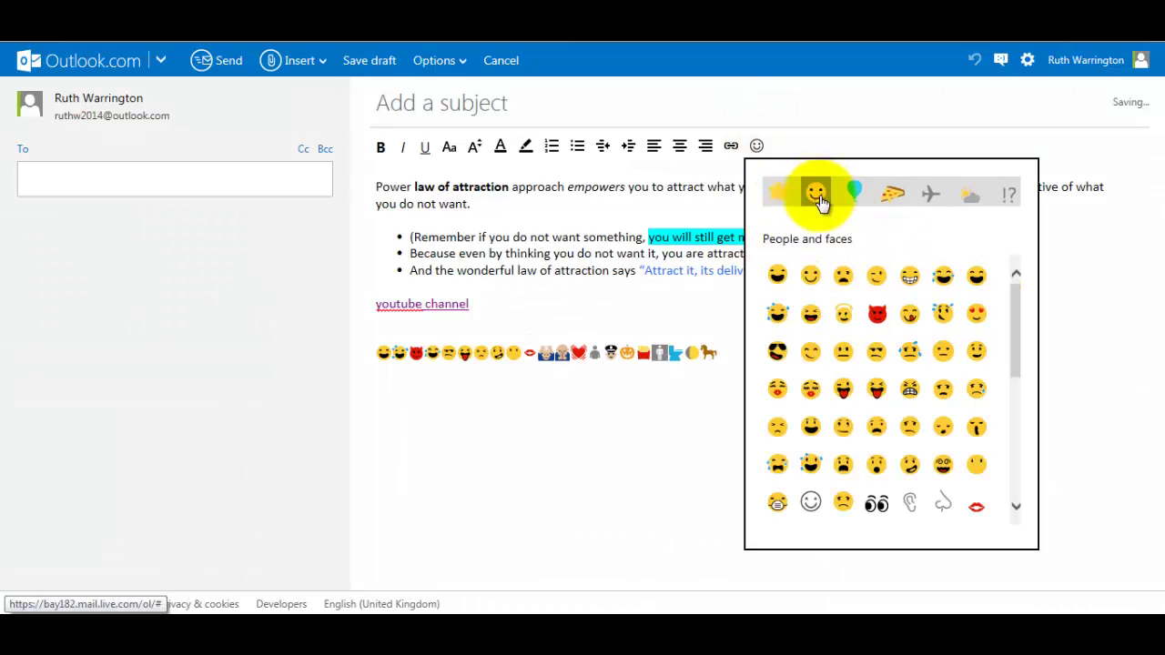
click(811, 276)
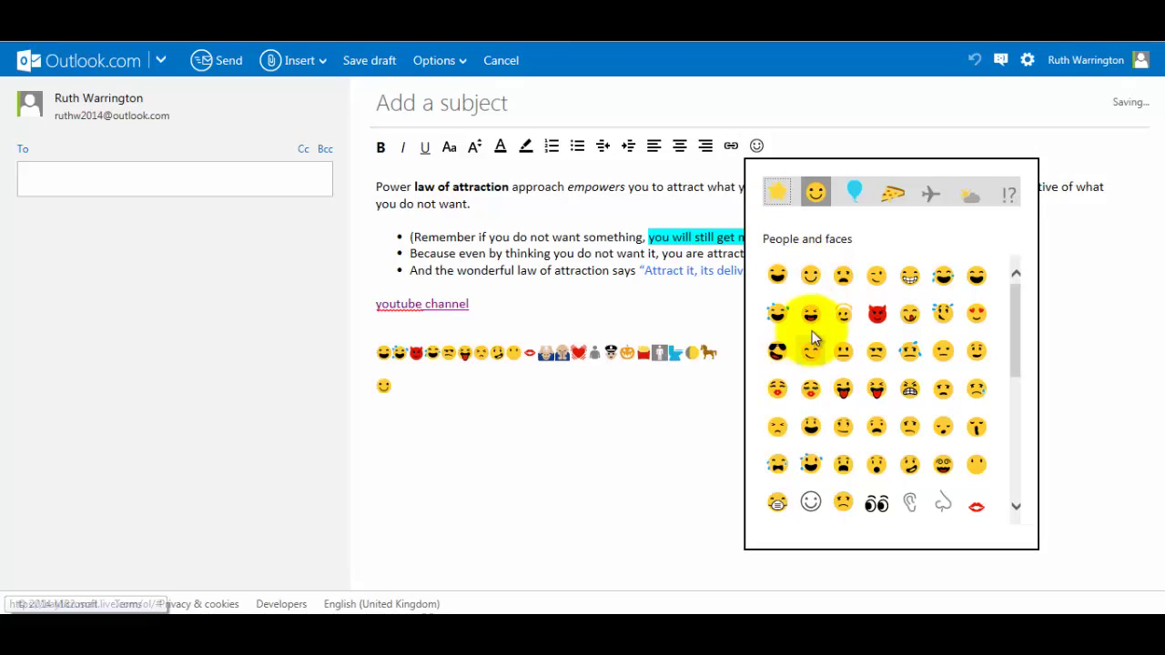
click(876, 275)
click(909, 276)
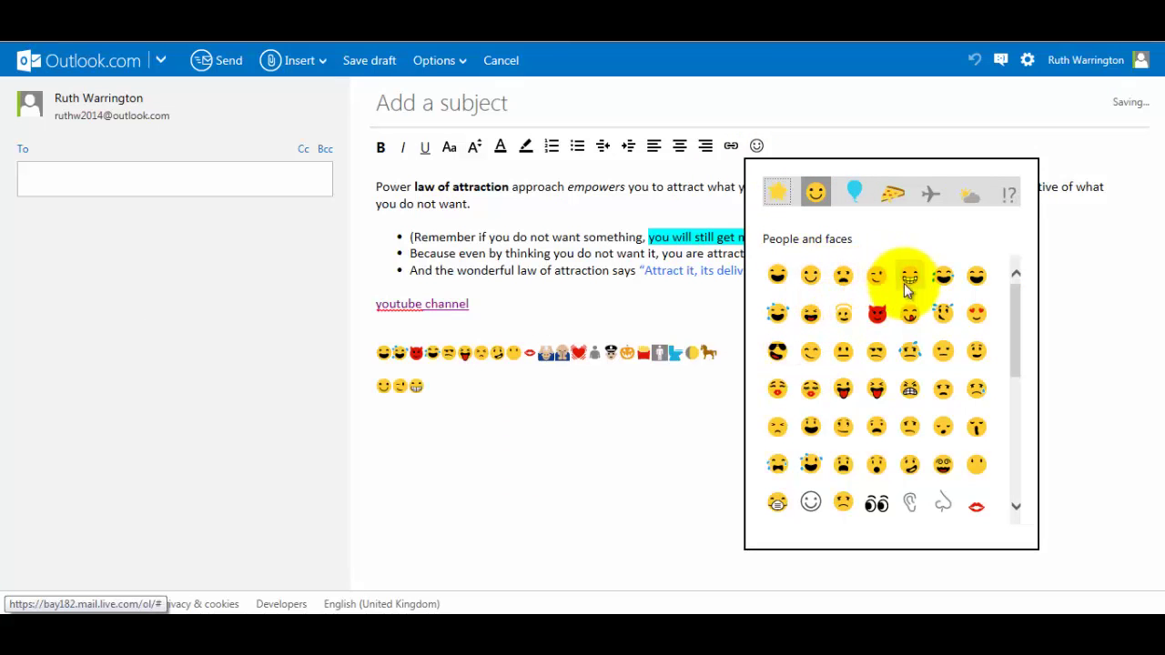
click(468, 394)
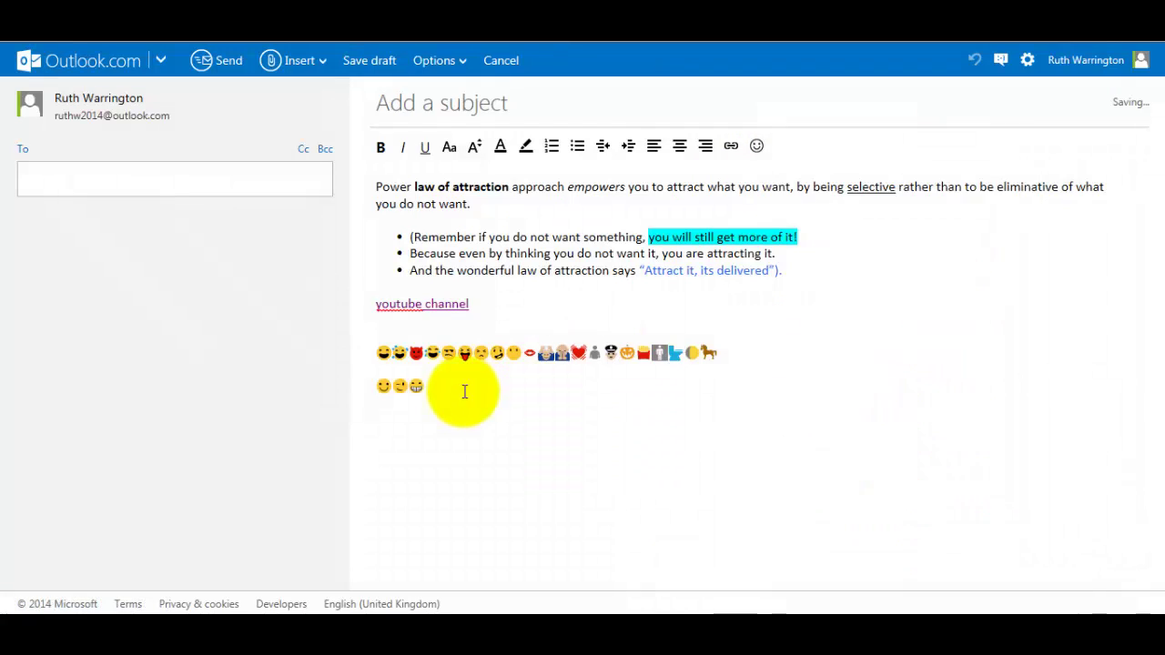
click(758, 148)
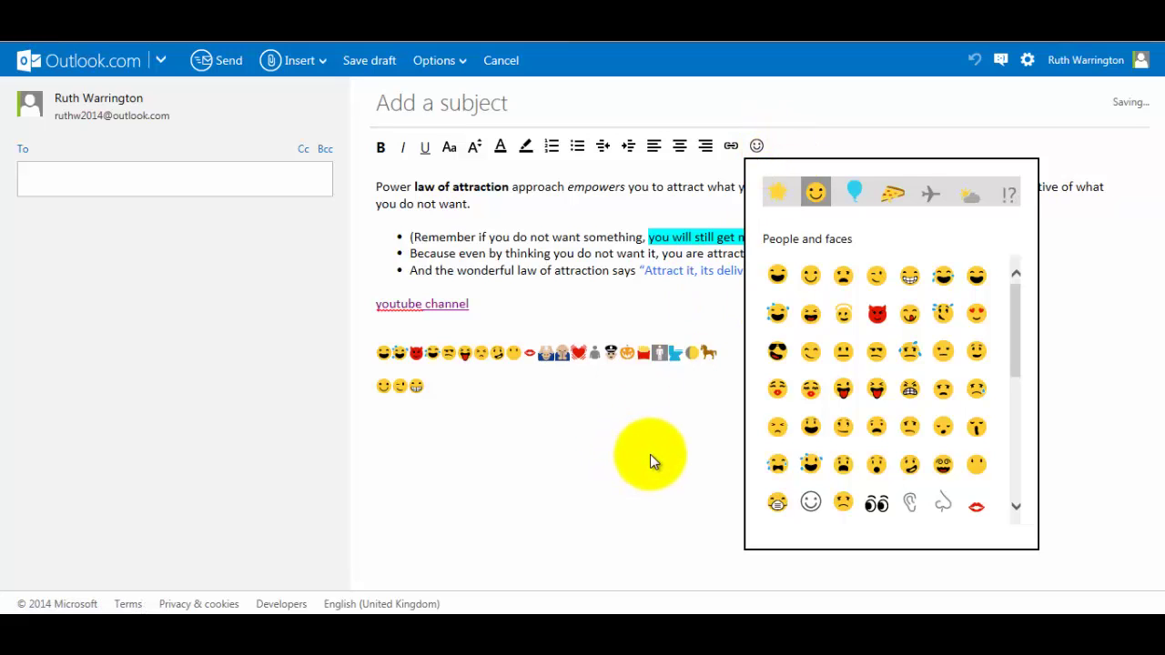
click(650, 454)
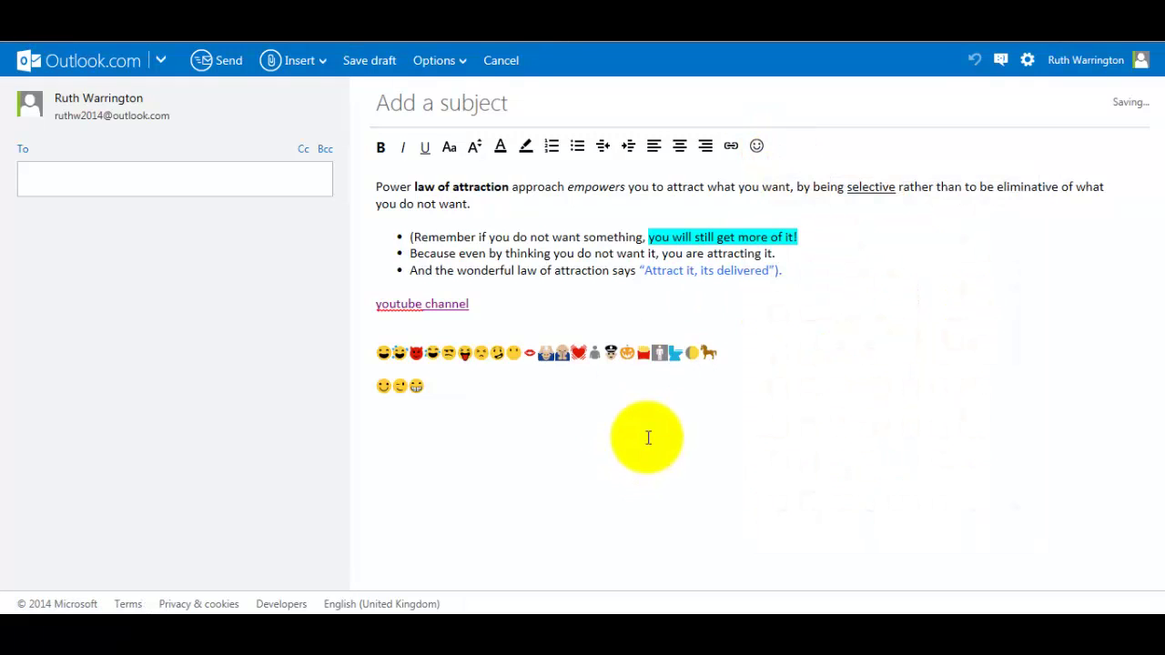